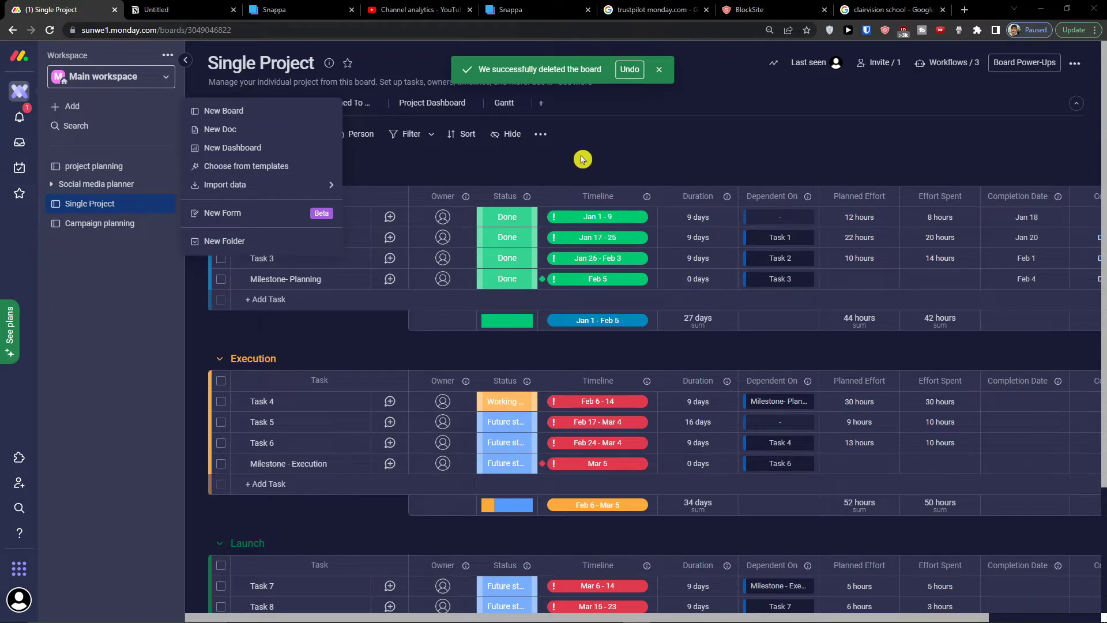
Reopen the sidebar Add menu and bring up the Template center via 'Choose from templates'.
left_click(586, 158)
scroll(647, 158, "down", 3)
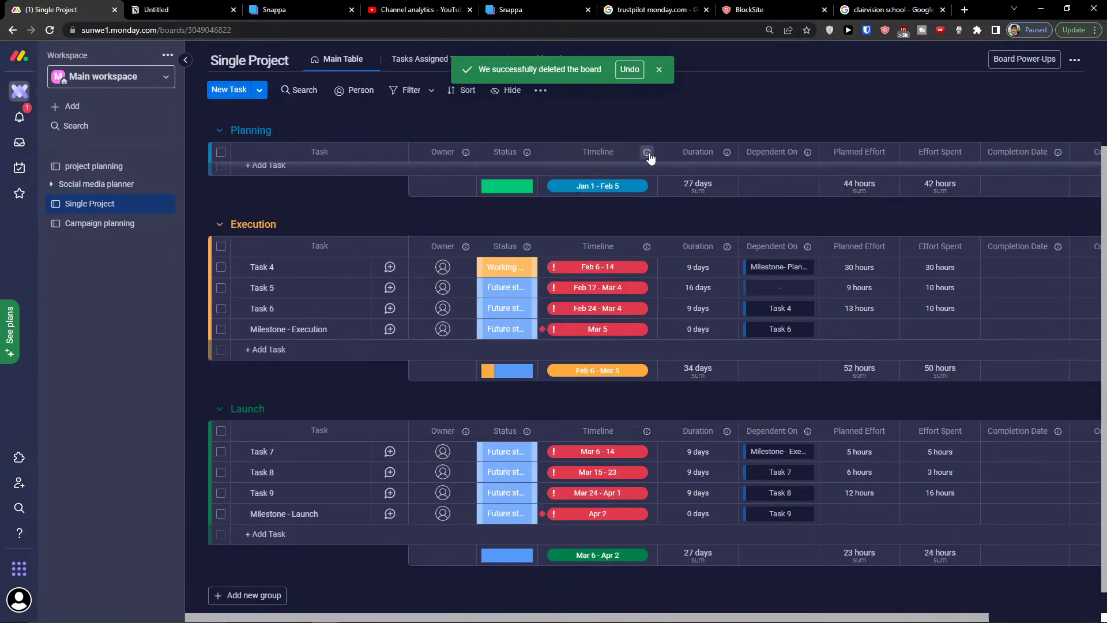
scroll(646, 151, "up", 3)
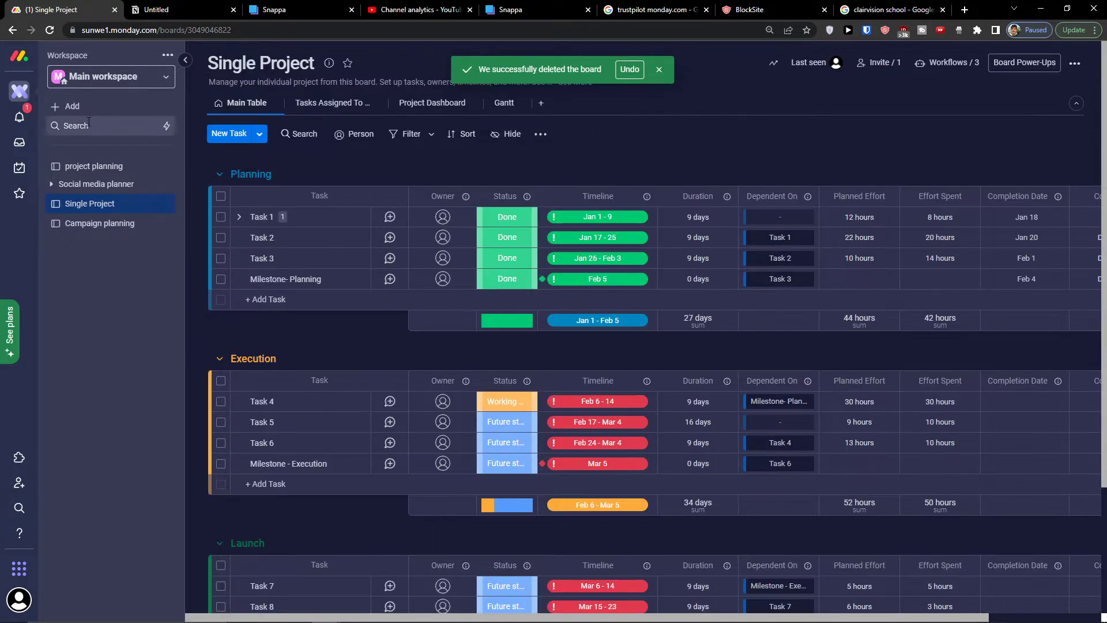
left_click(104, 110)
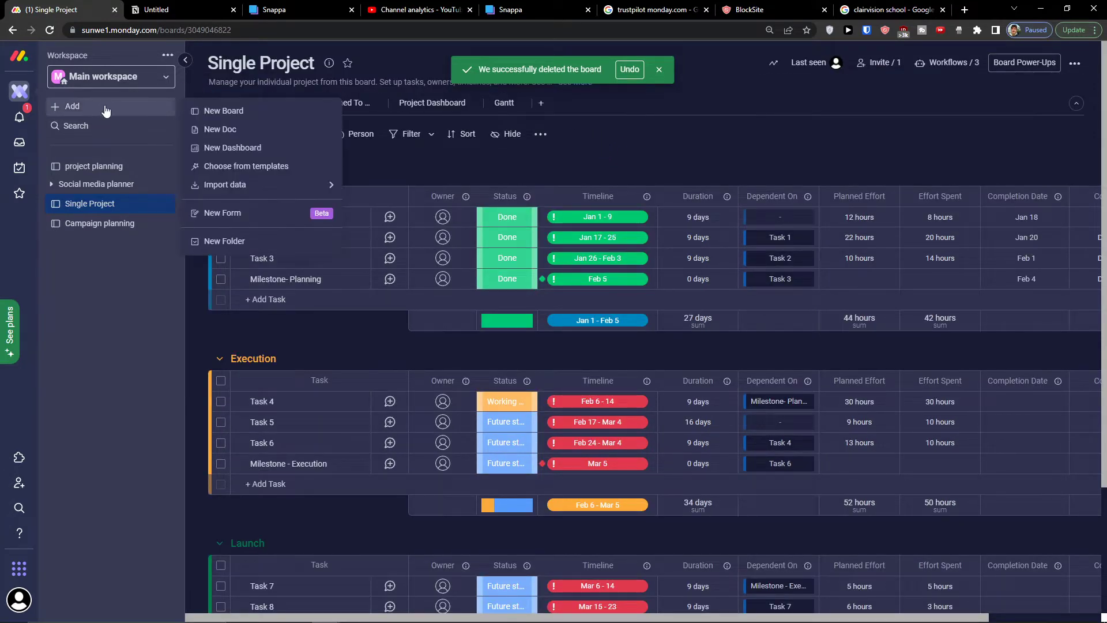
left_click(240, 170)
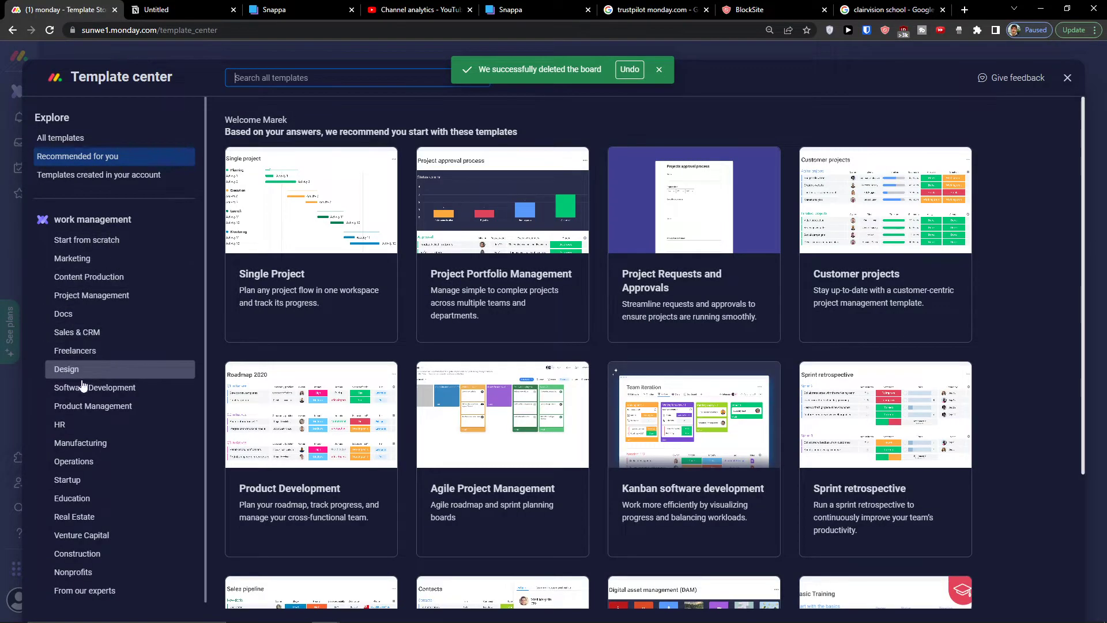
Show the Operations templates in the template center and browse them.
left_click(87, 462)
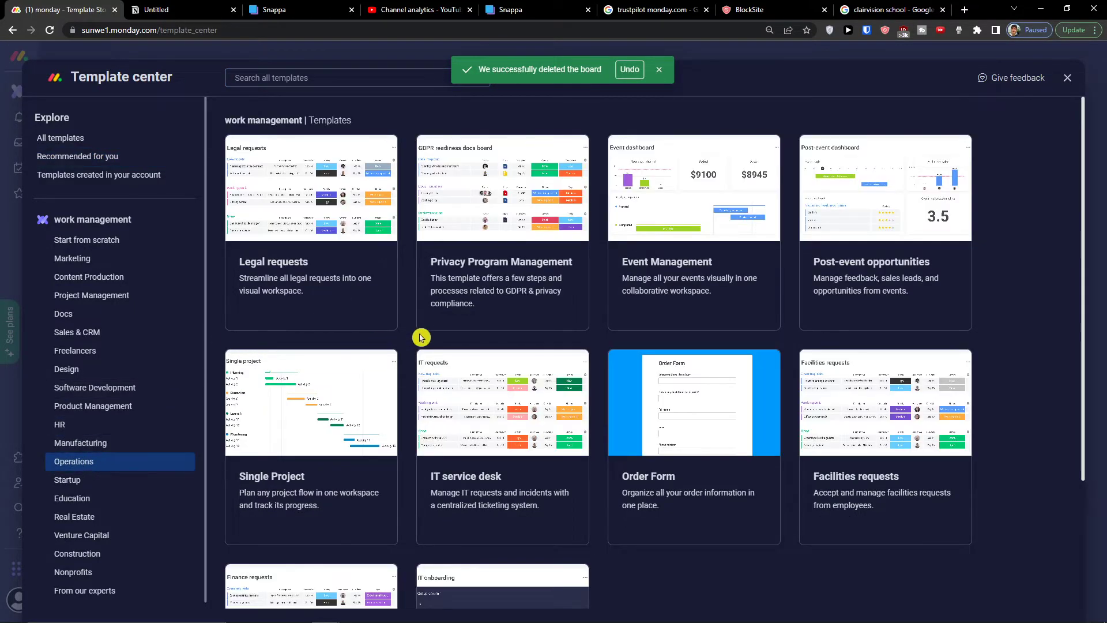
scroll(404, 339, "down", 3)
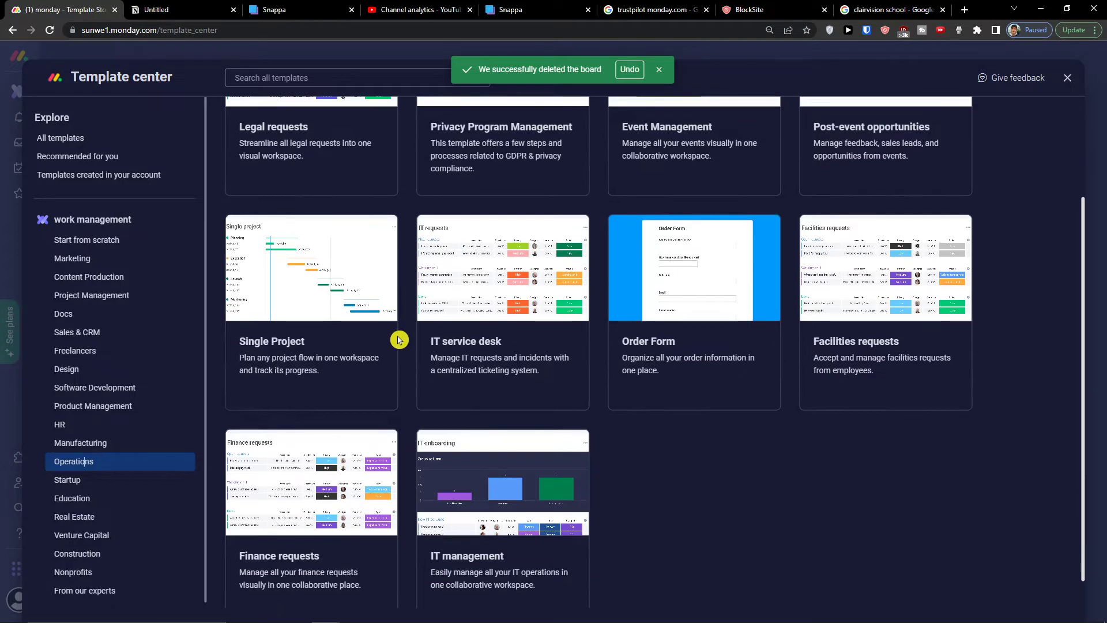
scroll(380, 316, "up", 3)
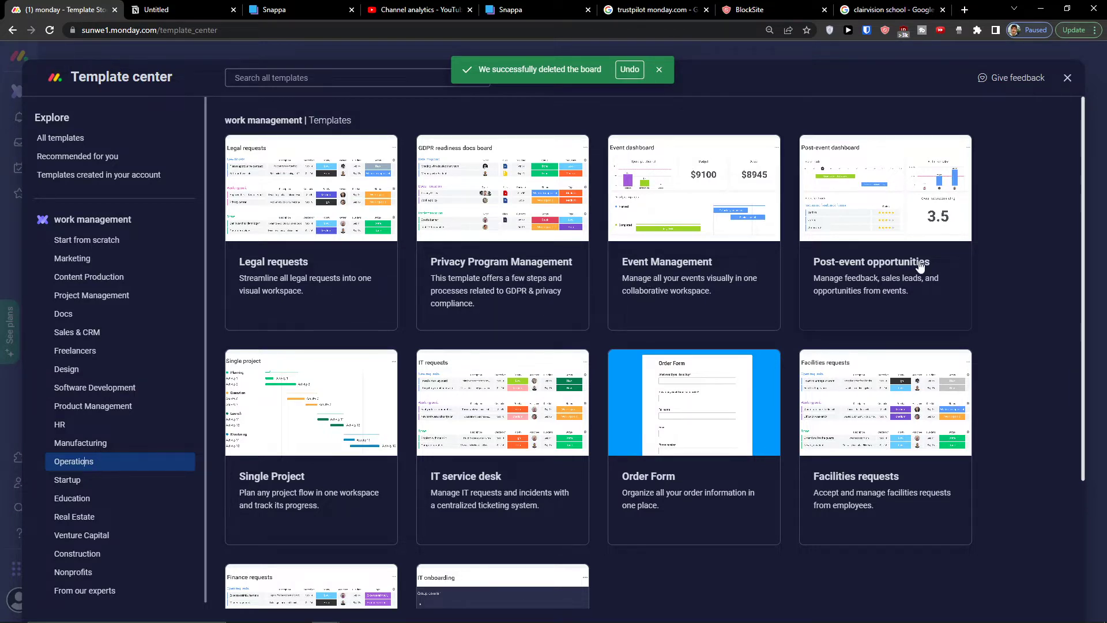
scroll(908, 269, "down", 2)
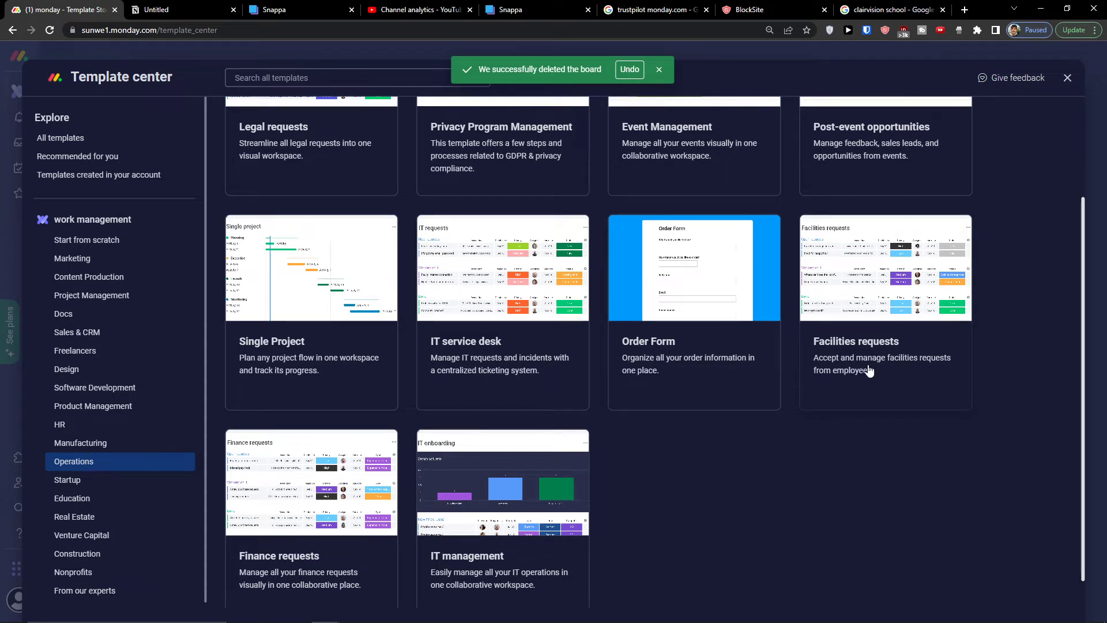
scroll(288, 462, "up", 2)
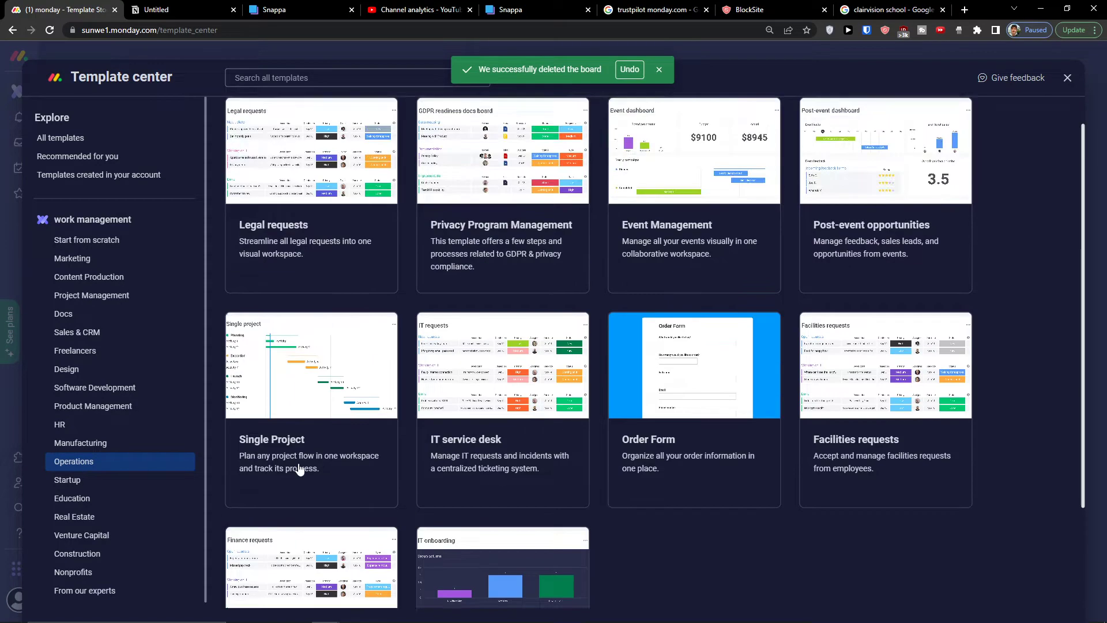
scroll(635, 543, "down", 2)
scroll(552, 519, "up", 3)
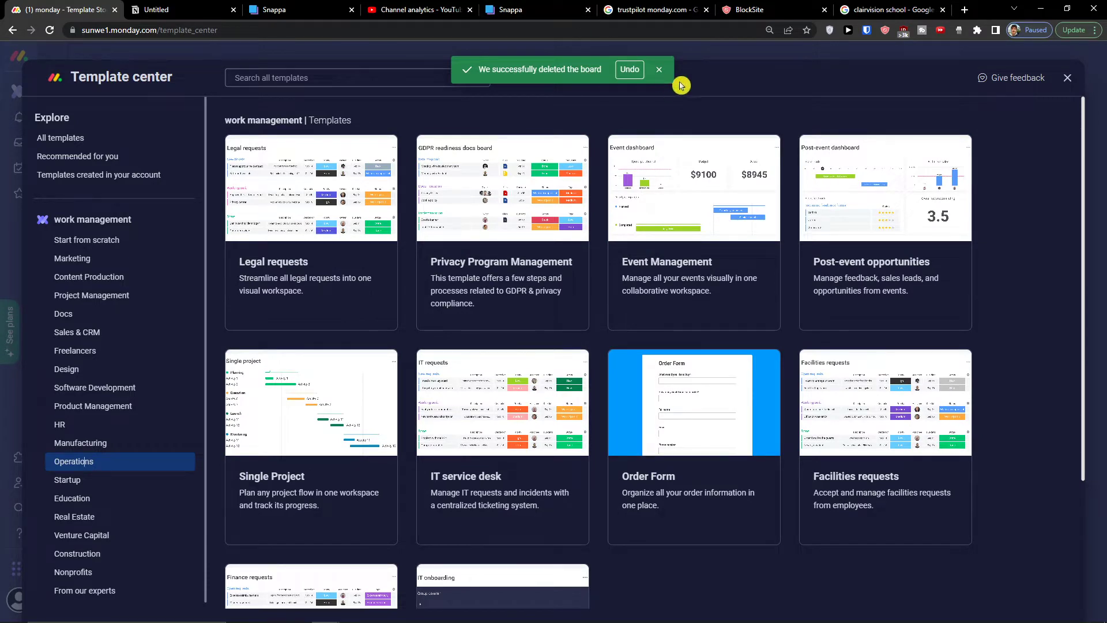
Dismiss the board-deleted notification and open the Single Project template's details.
left_click(660, 70)
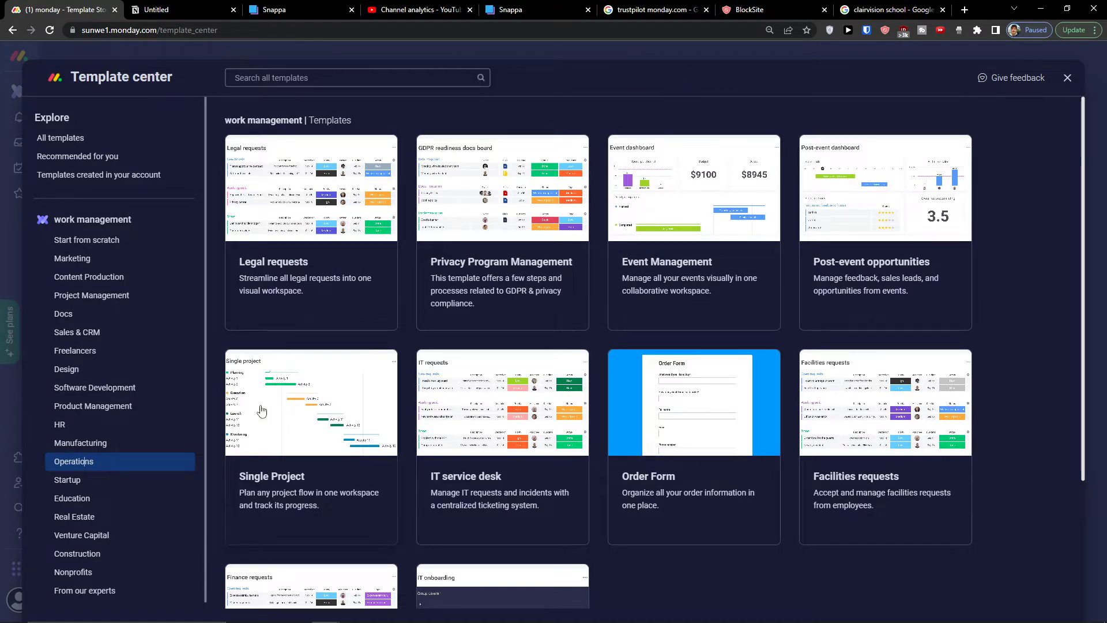
scroll(594, 491, "down", 2)
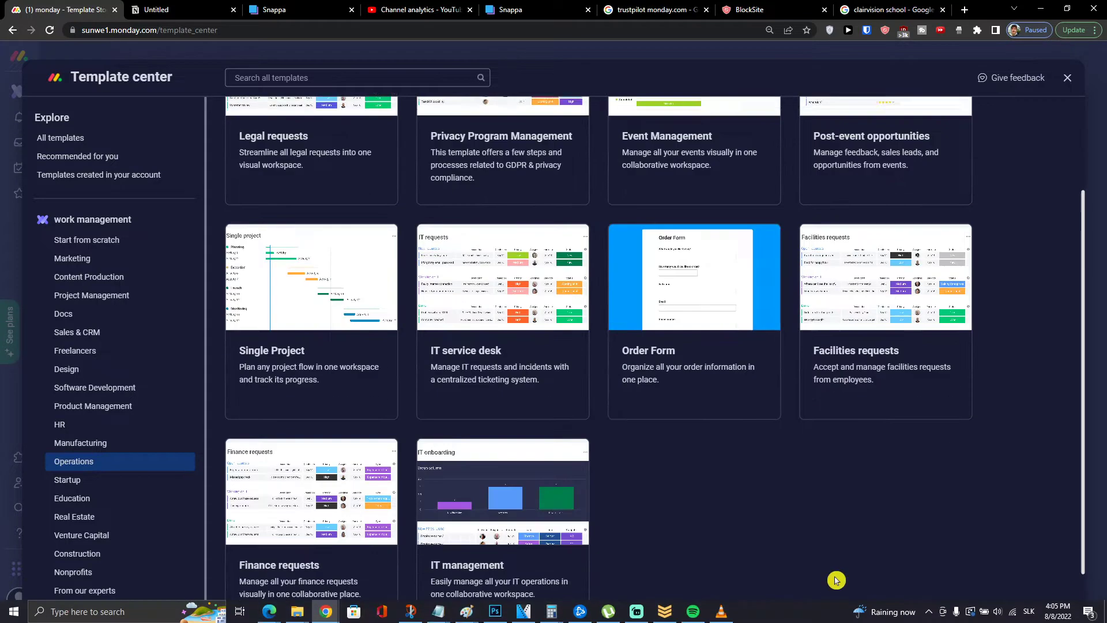
scroll(541, 507, "up", 2)
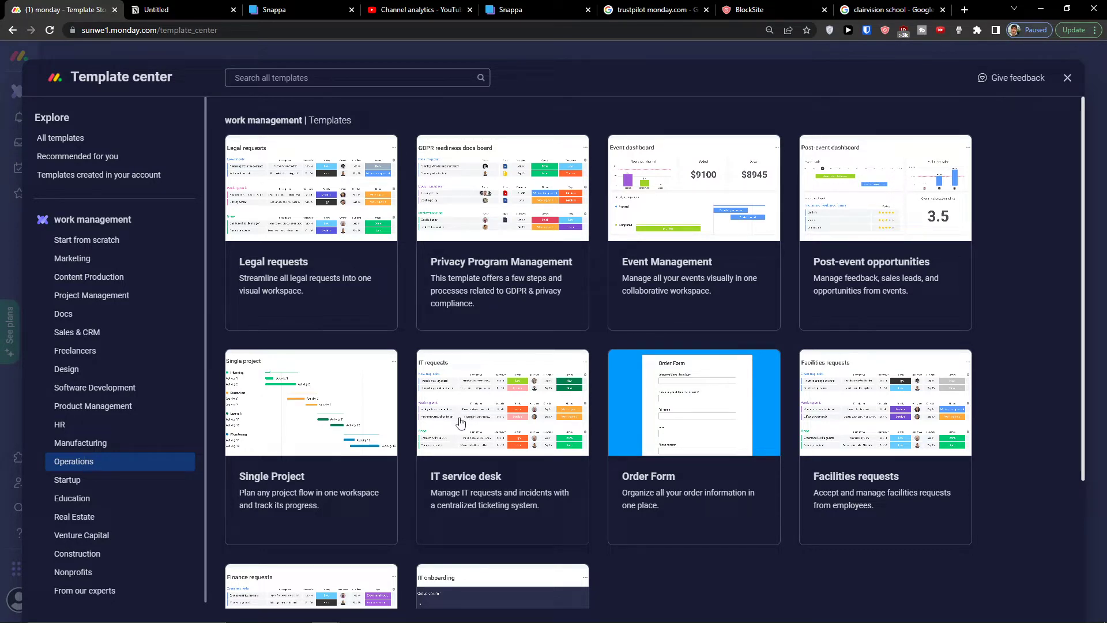
scroll(461, 423, "down", 2)
scroll(468, 419, "up", 2)
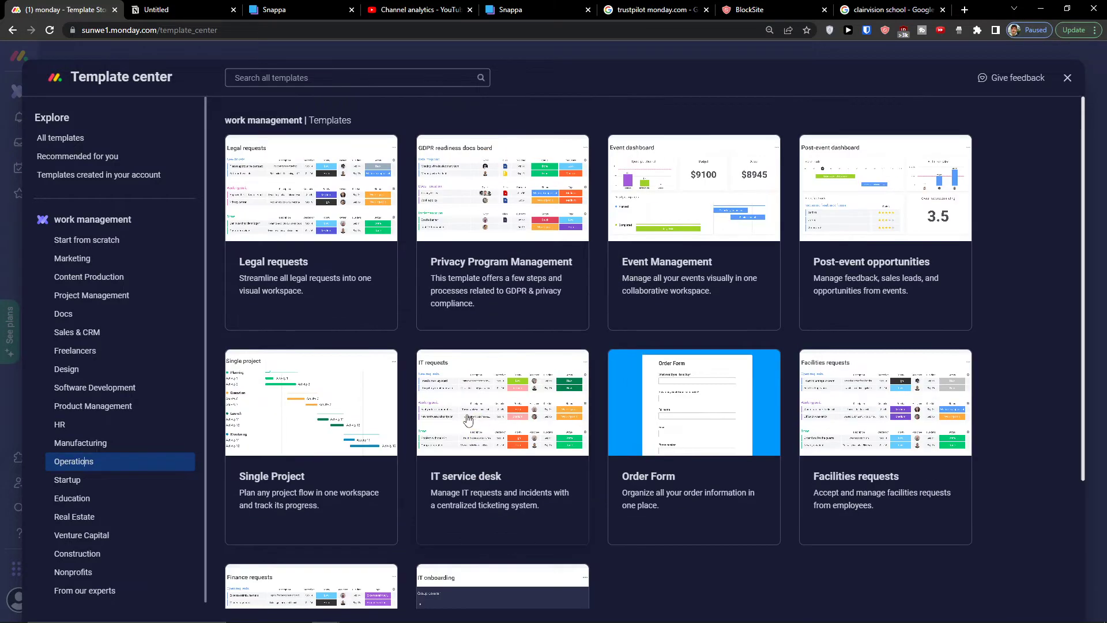
left_click(308, 379)
Create a Single Project board from the template and look over its Planning, Execution and Launch groups.
left_click(946, 146)
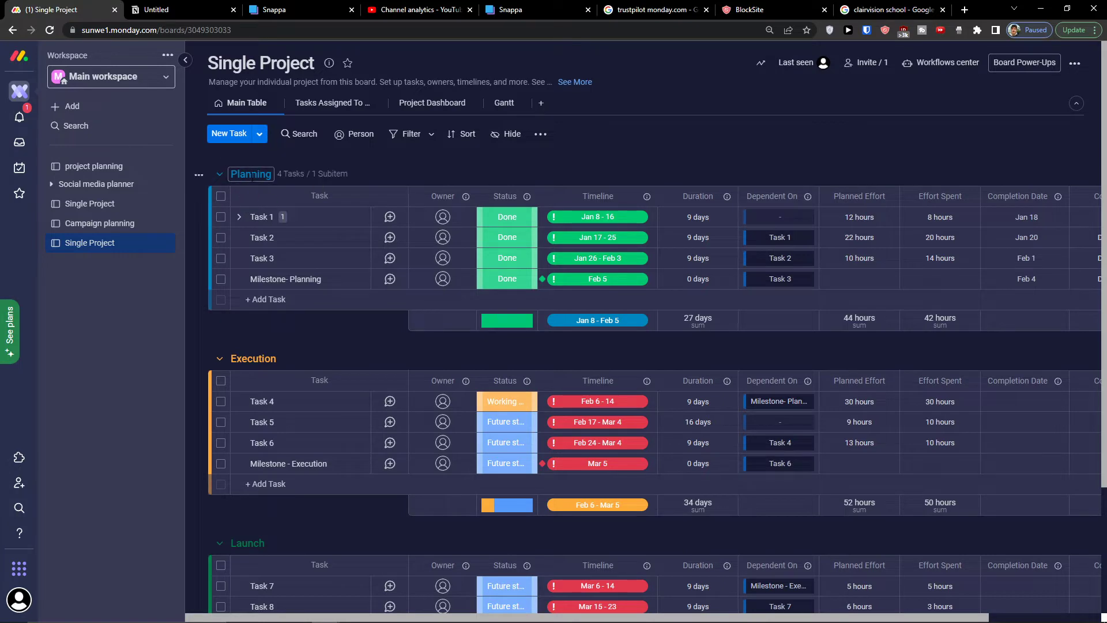
scroll(262, 362, "down", 3)
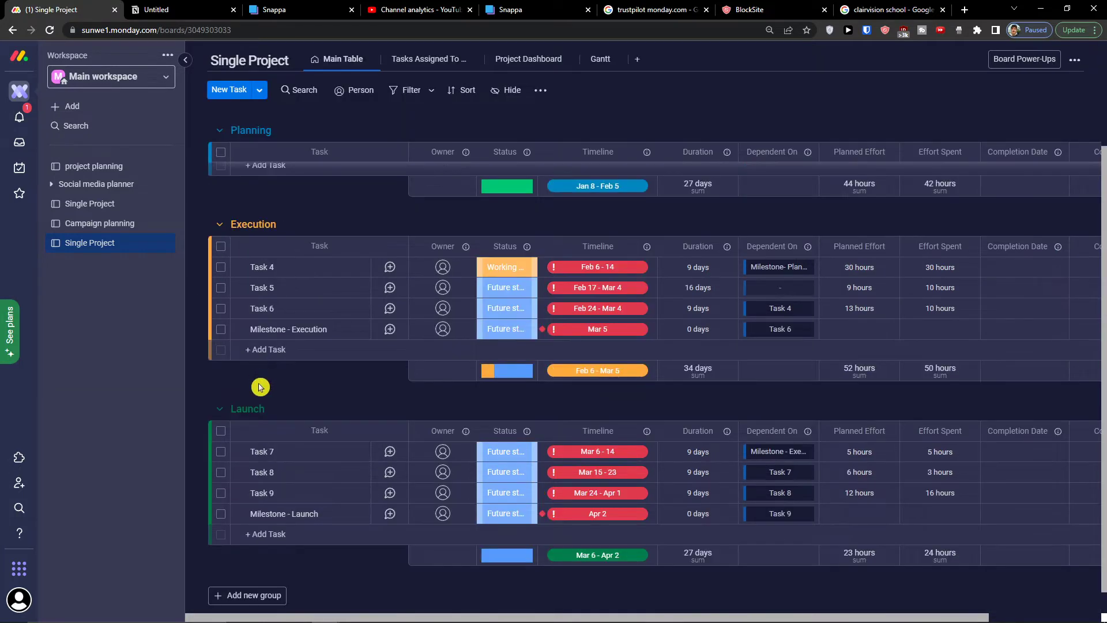
scroll(255, 426, "down", 1)
scroll(254, 468, "up", 3)
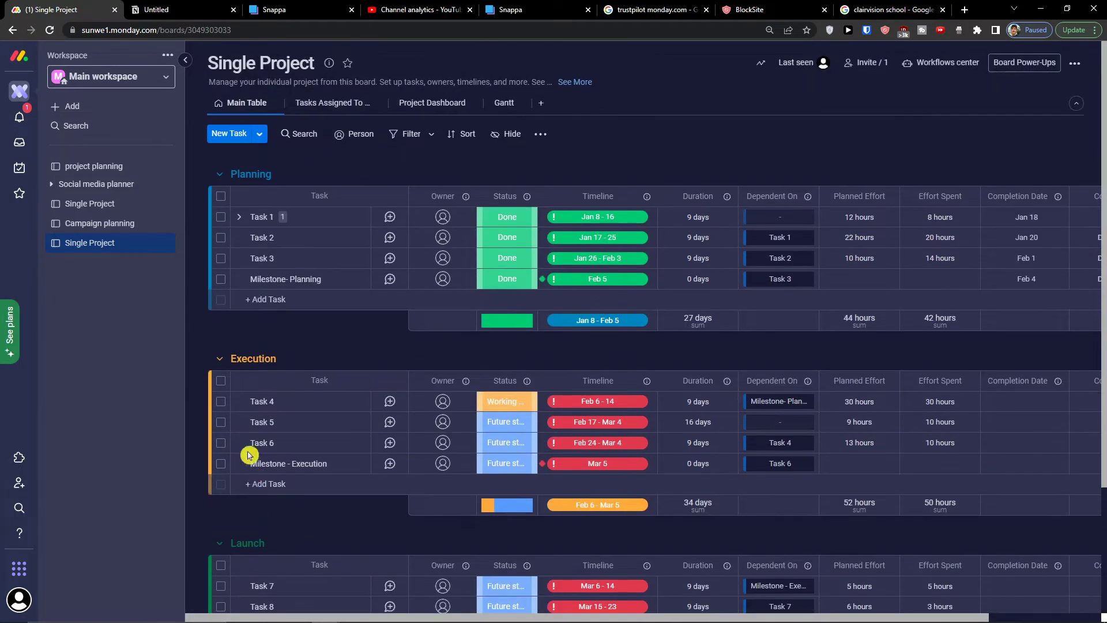
Add the task 'Prepare a text' to the Planning group.
left_click(277, 299)
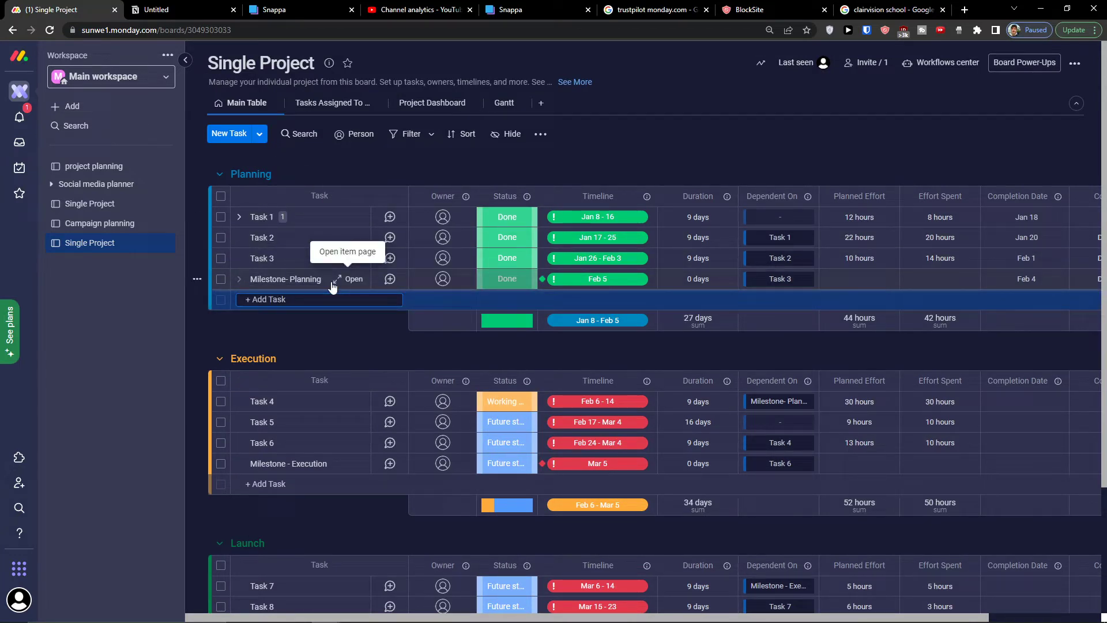
type("Prepare a p")
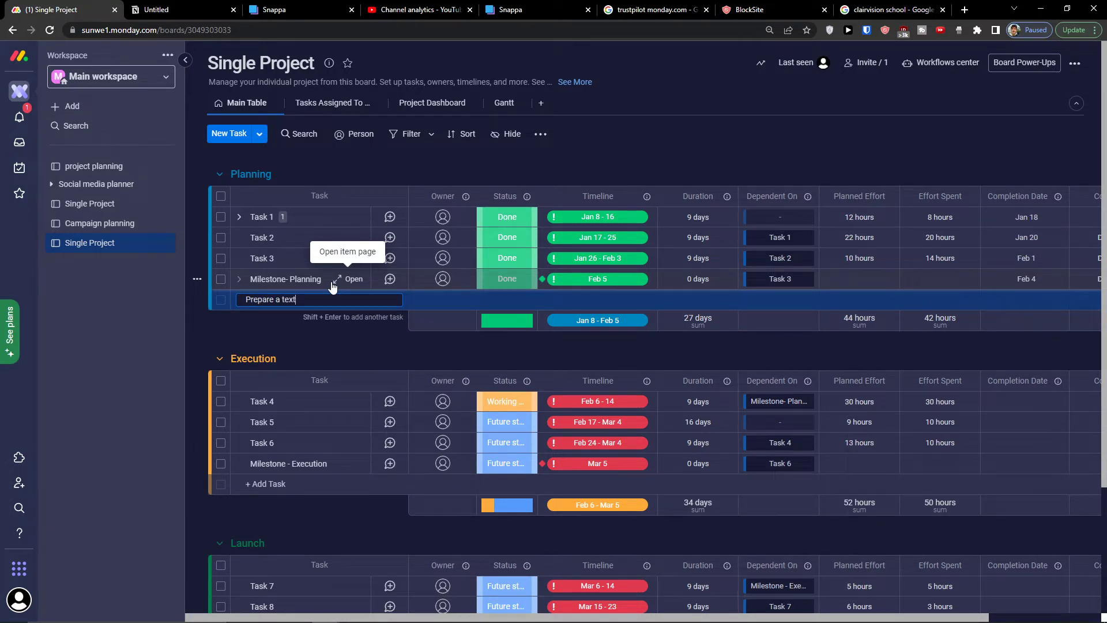
type("ext")
key("Return")
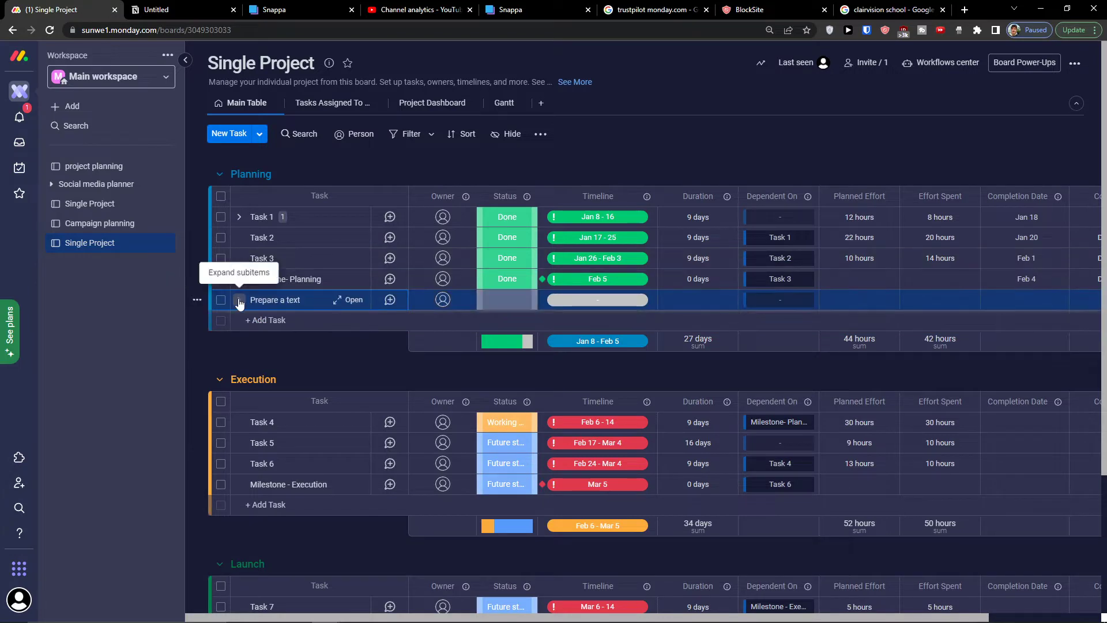
left_click(239, 300)
left_click(239, 300)
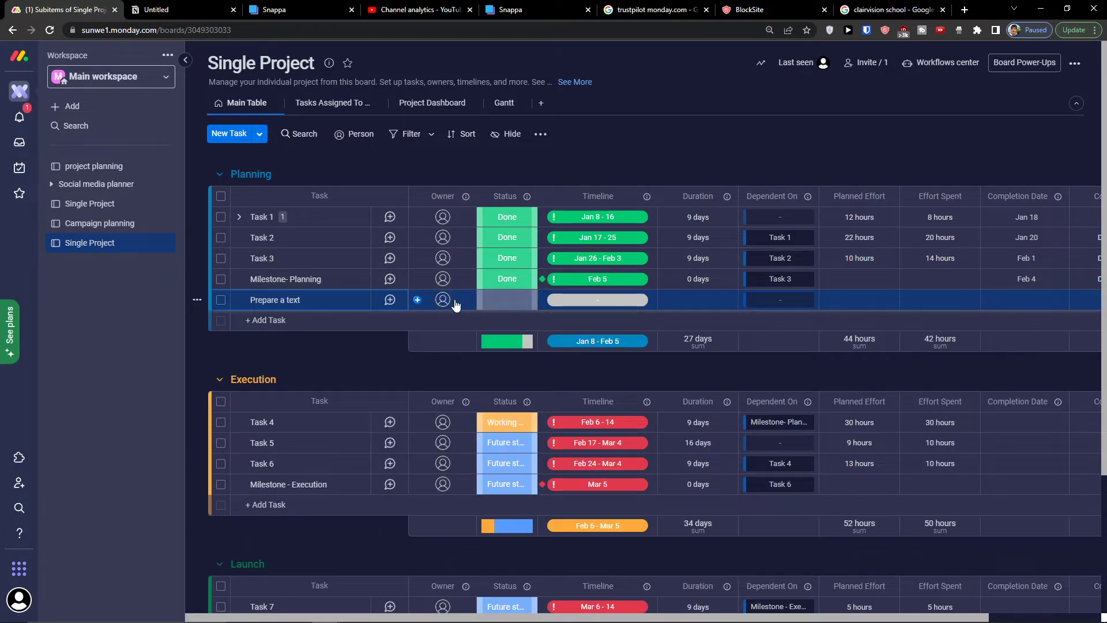
left_click(507, 303)
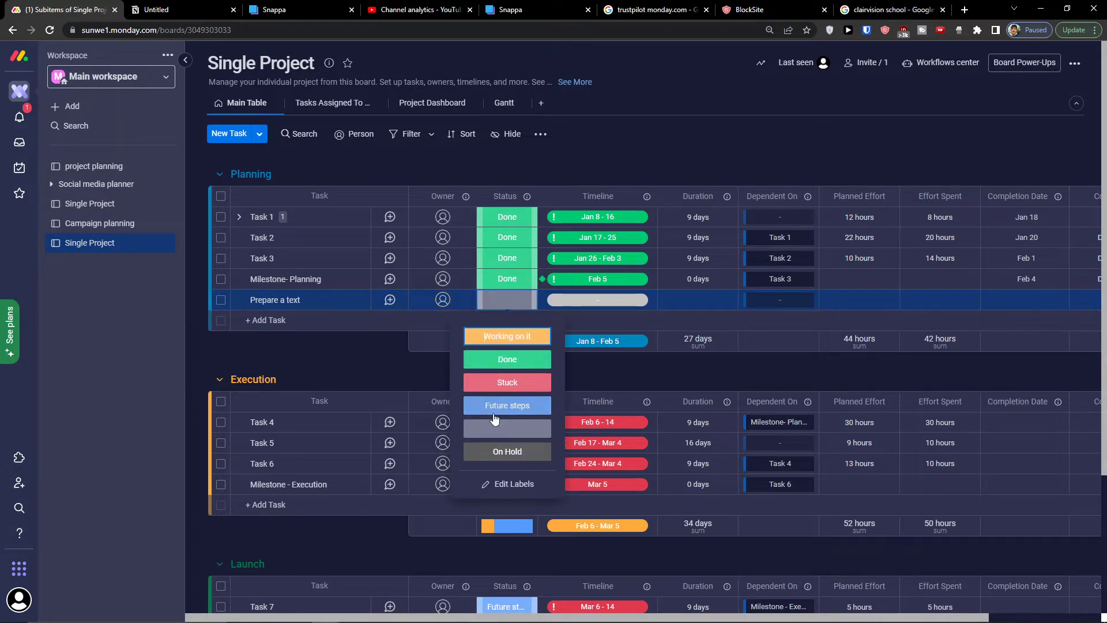
left_click(585, 301)
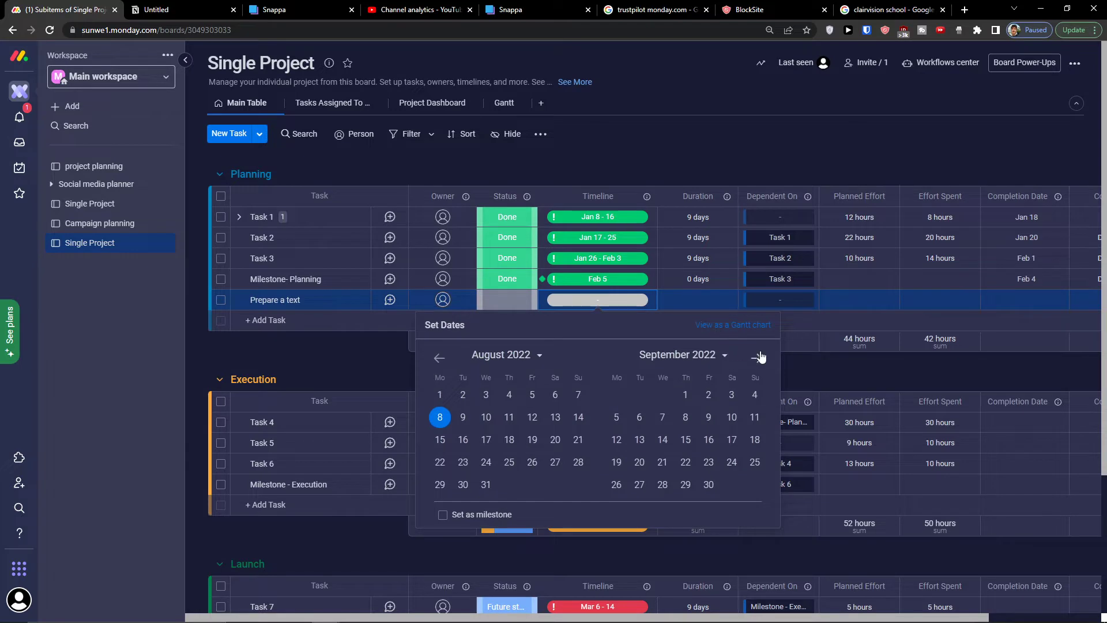
Set Prepare a text's timeline to Aug 8–17.
left_click(438, 418)
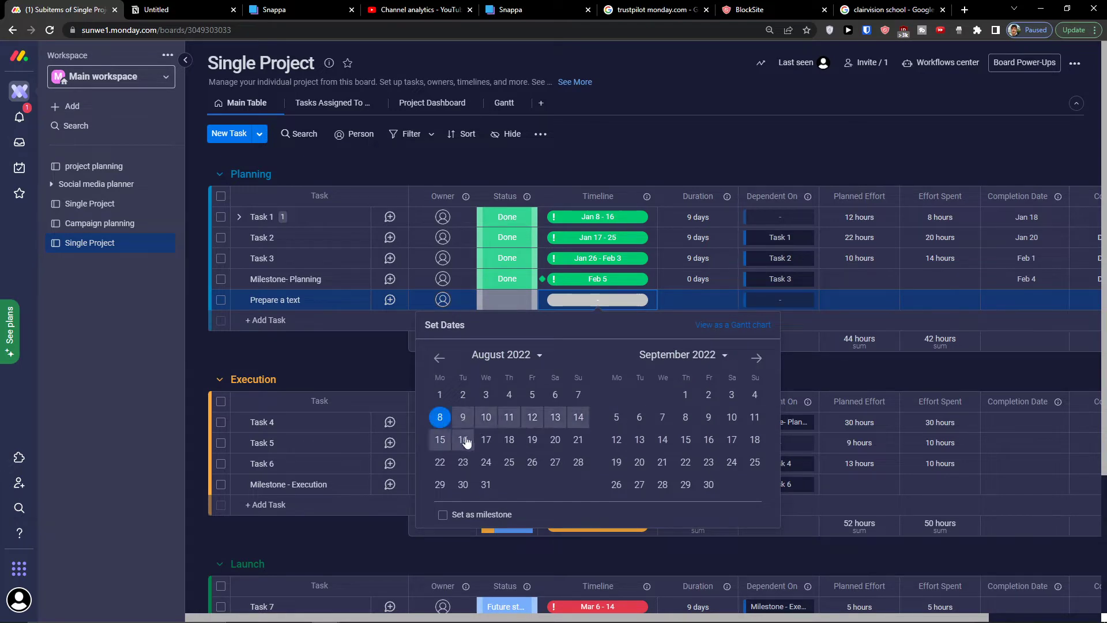
left_click(485, 439)
left_click(372, 364)
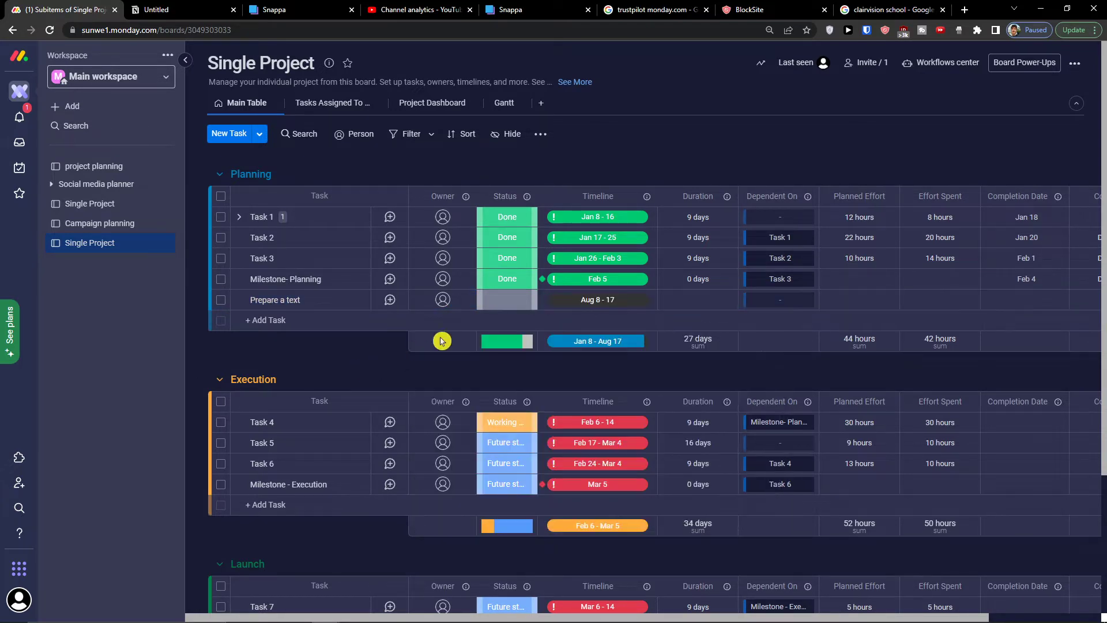
Set its status to Working on it, then begin editing the status labels.
left_click(505, 301)
left_click(503, 352)
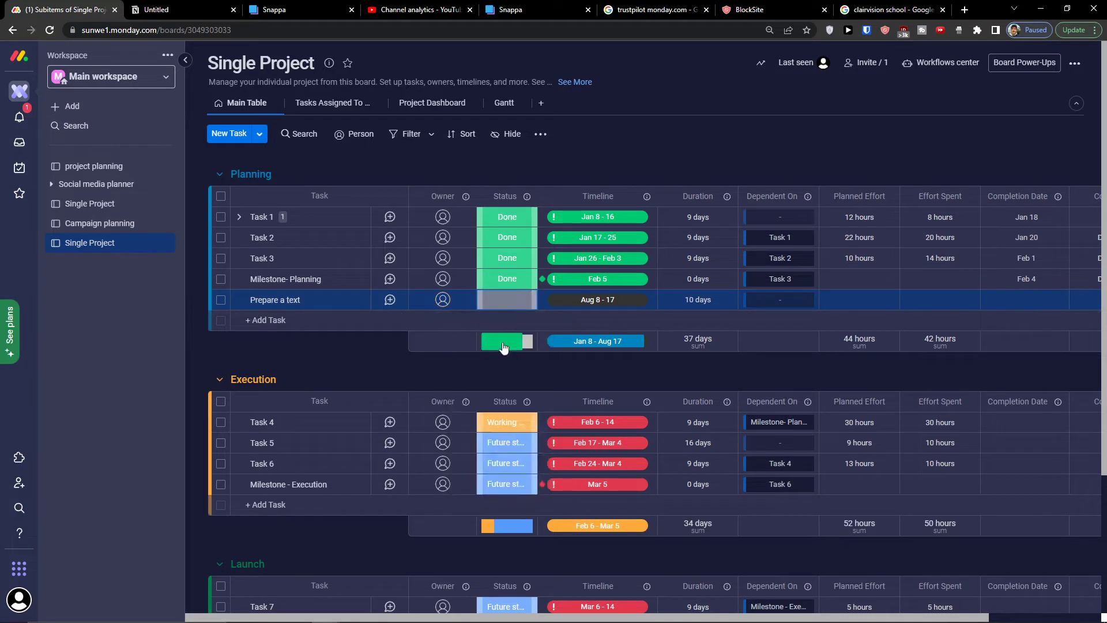
left_click(505, 299)
left_click(498, 338)
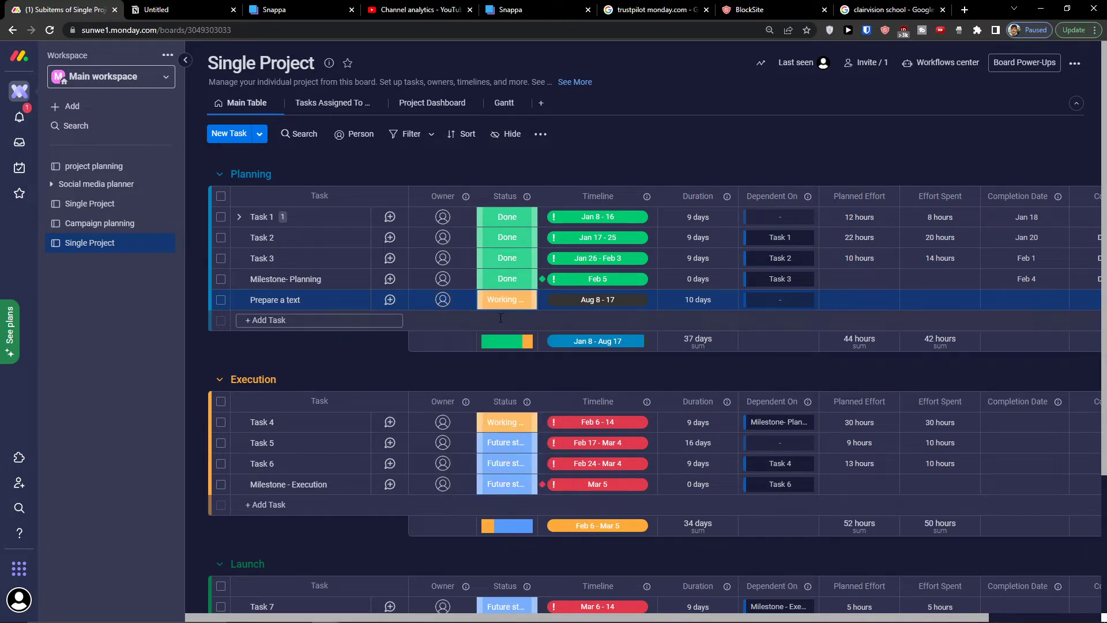
left_click(506, 309)
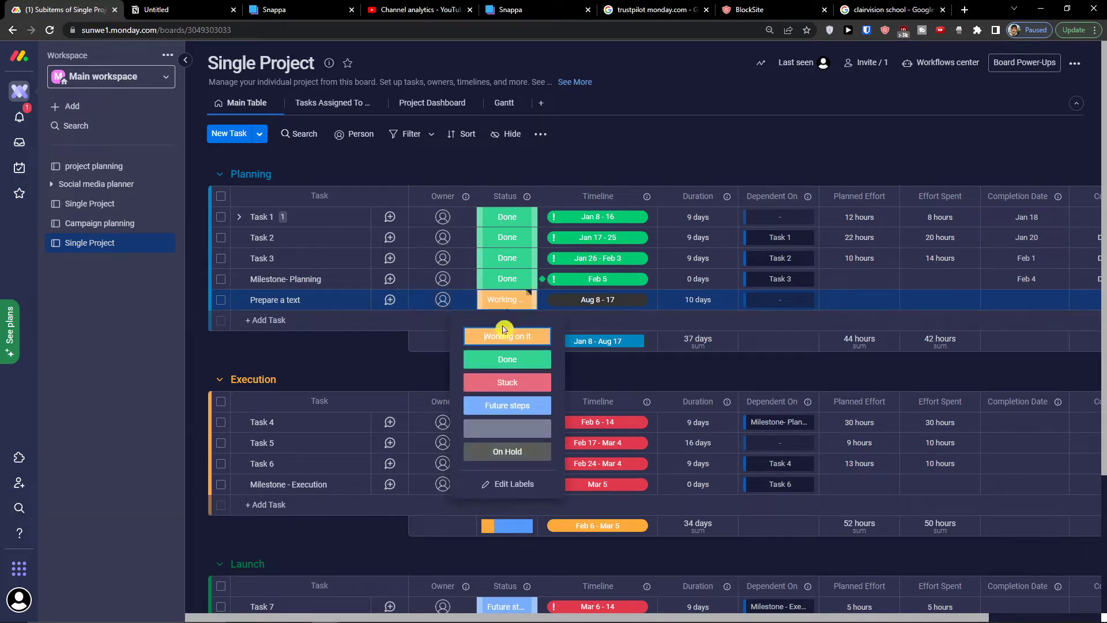
left_click(514, 479)
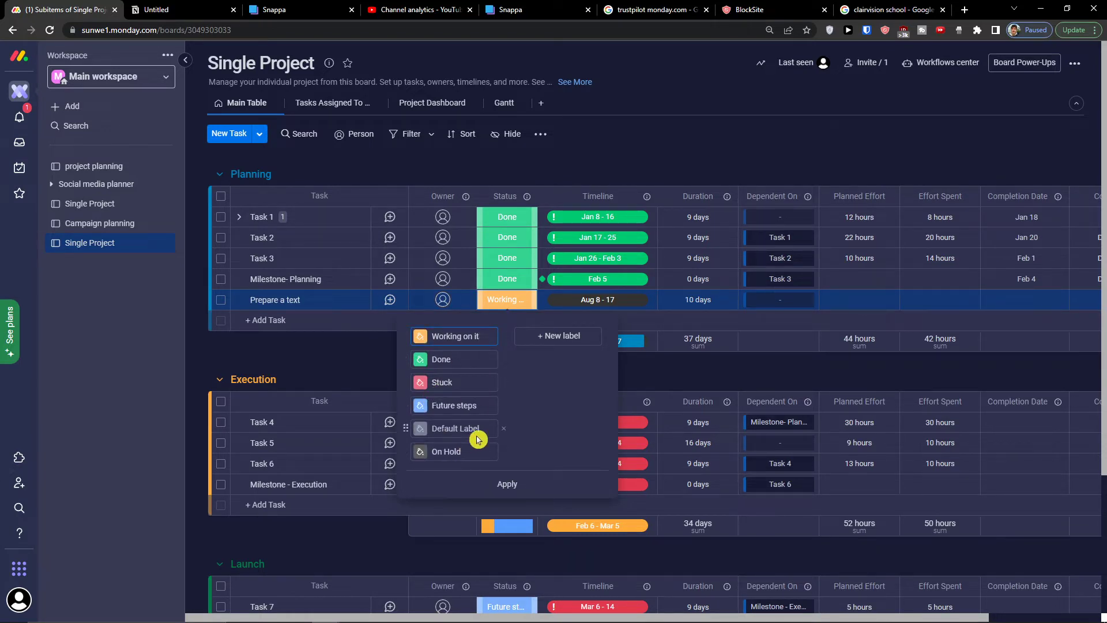
left_click(775, 303)
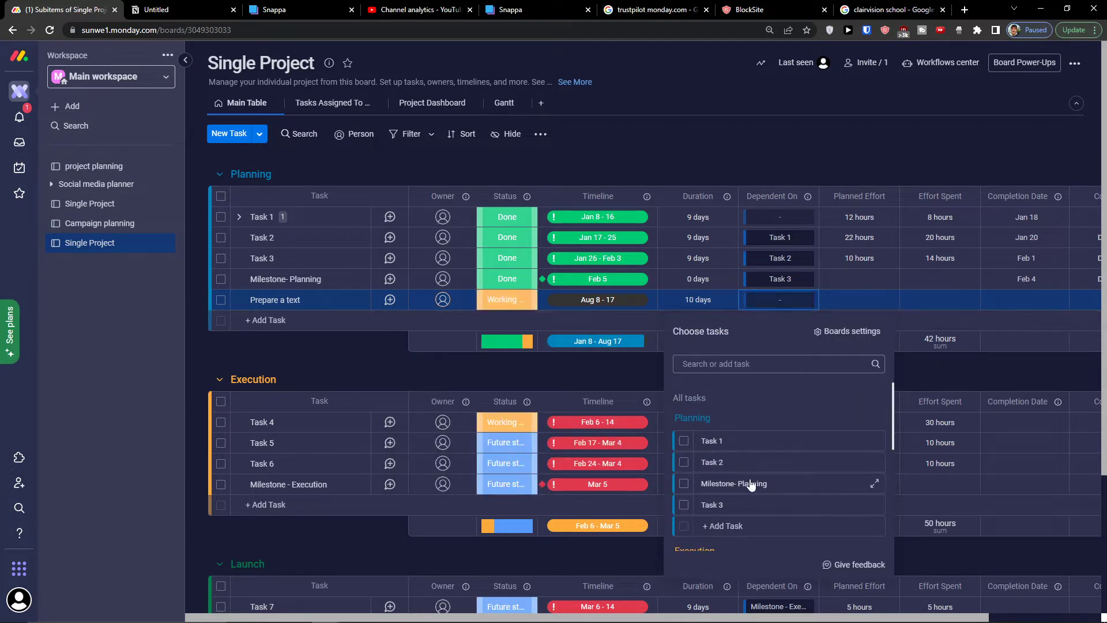
scroll(750, 487, "down", 3)
scroll(750, 487, "up", 3)
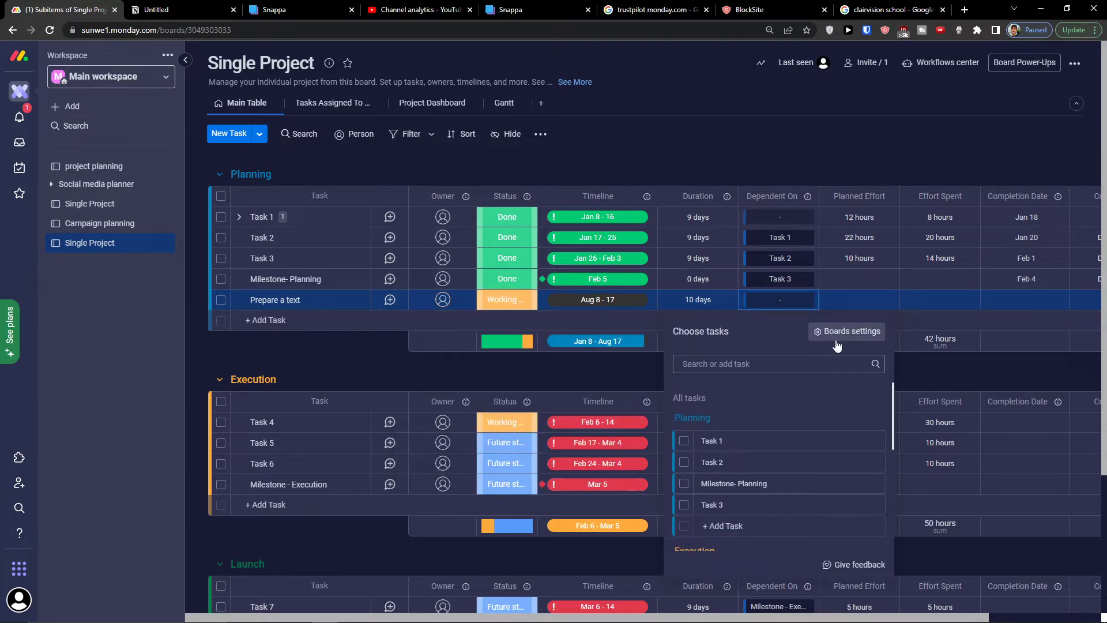
left_click(937, 371)
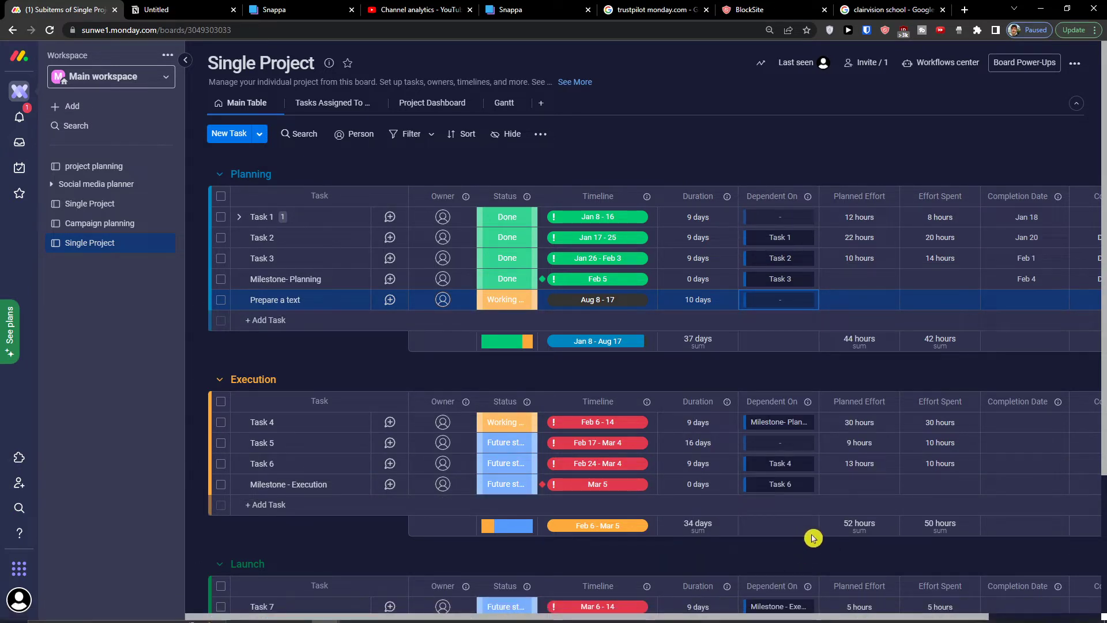
left_click_drag(815, 616, 925, 612)
left_click(757, 303)
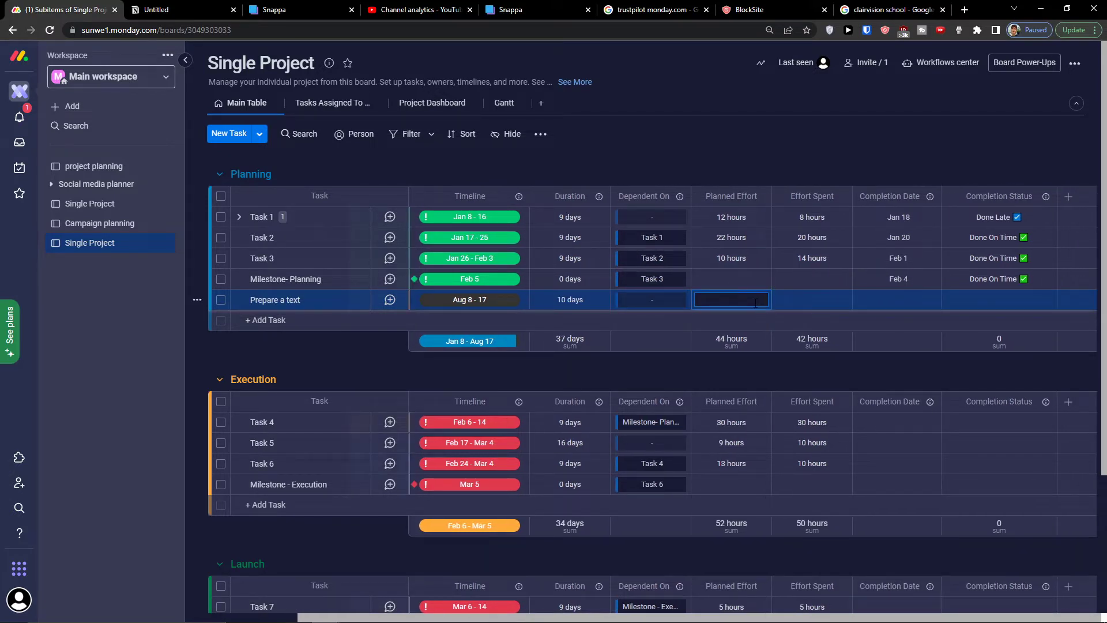
left_click(806, 299)
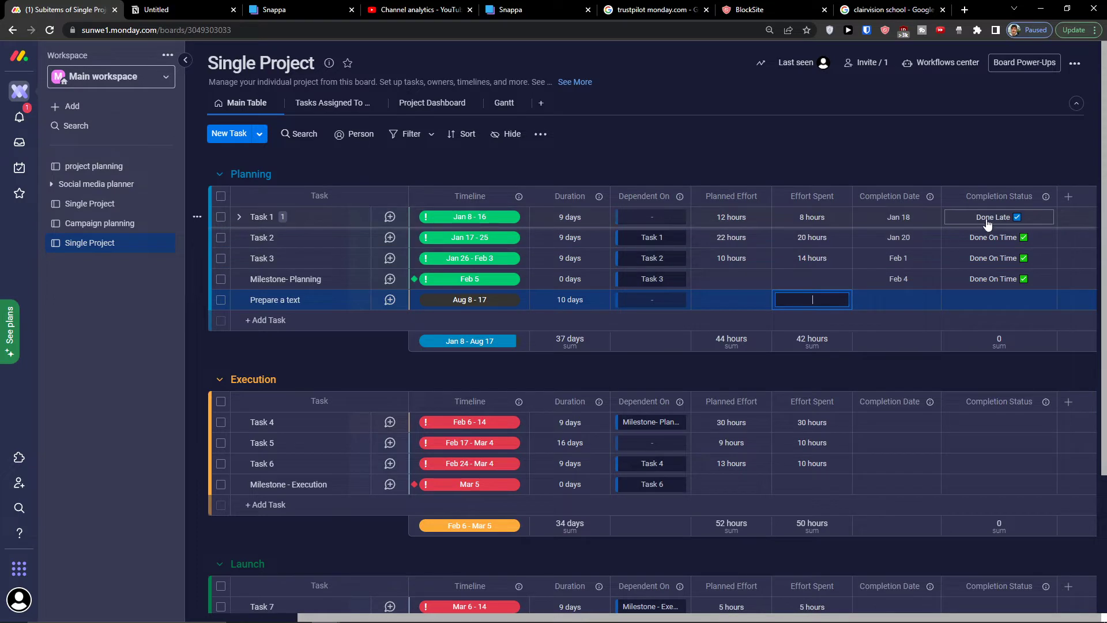
Give Prepare a text a Completion Date of Aug 9 and inspect the Completion Status formula.
left_click(902, 295)
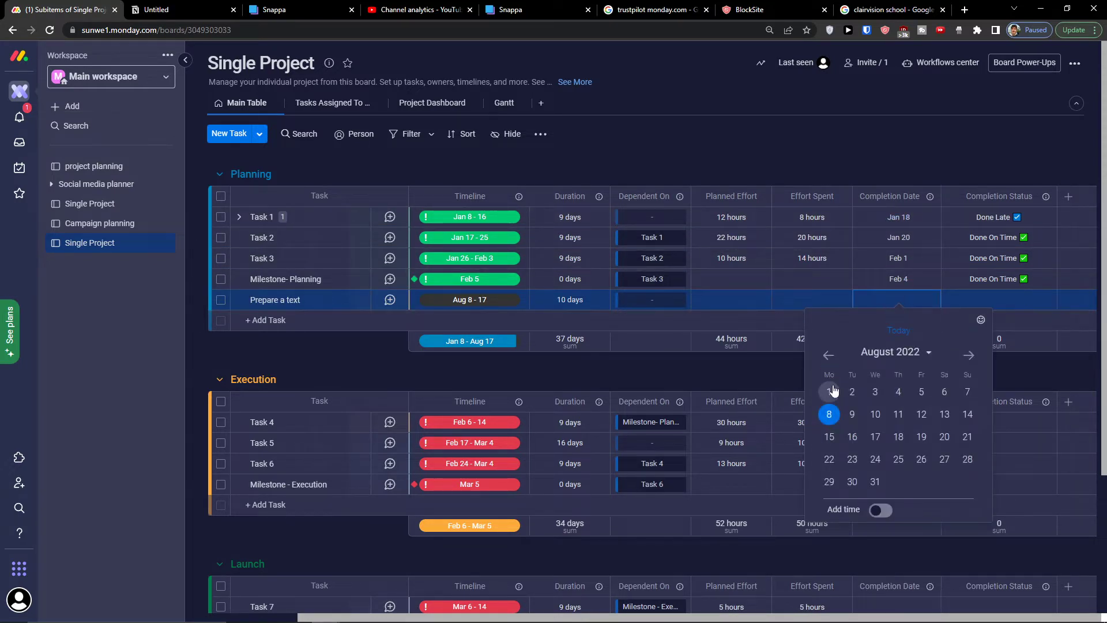
left_click(852, 416)
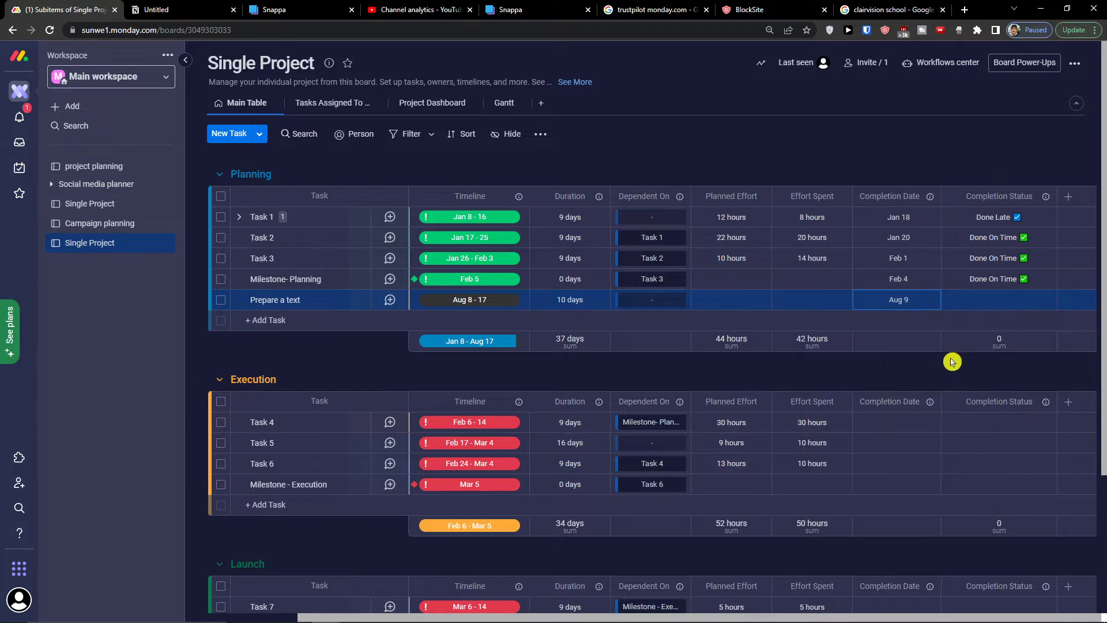
left_click(985, 299)
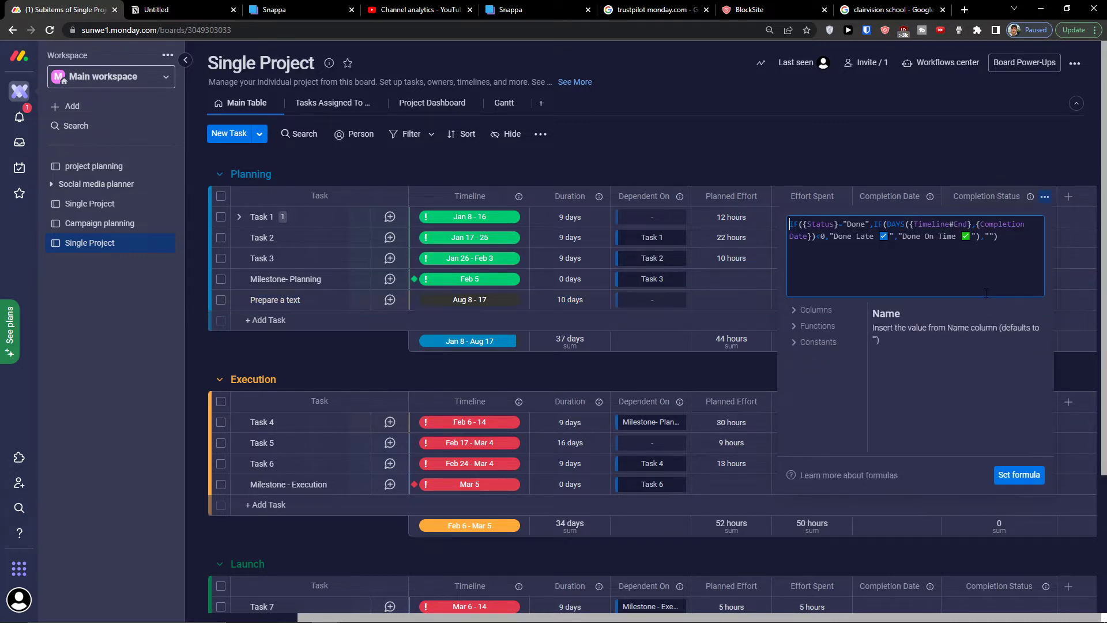
left_click(1064, 372)
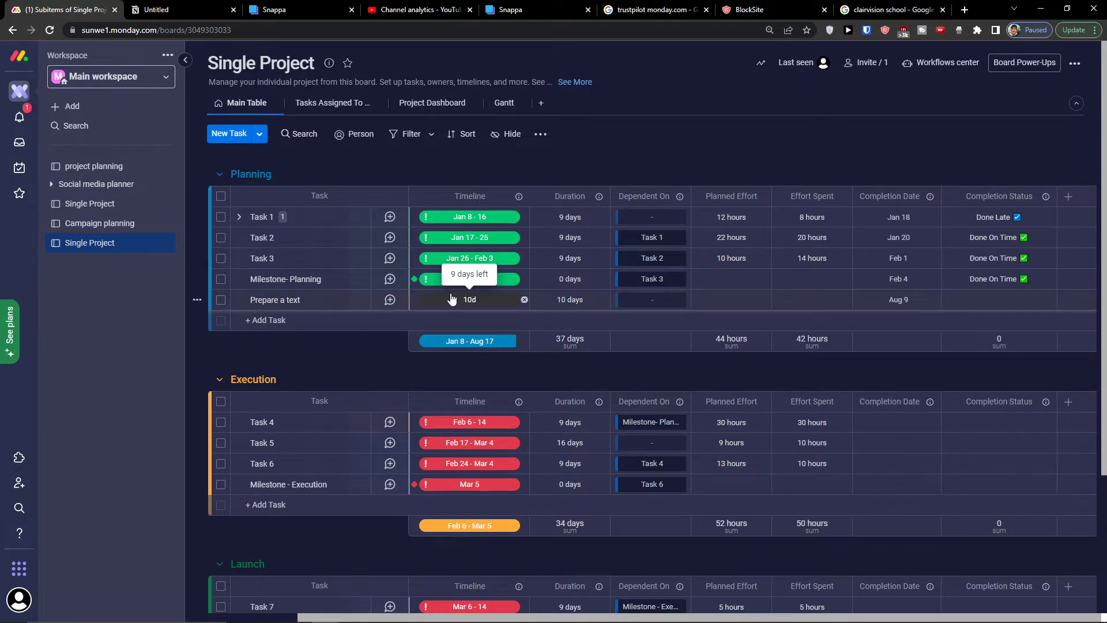
left_click(1001, 283)
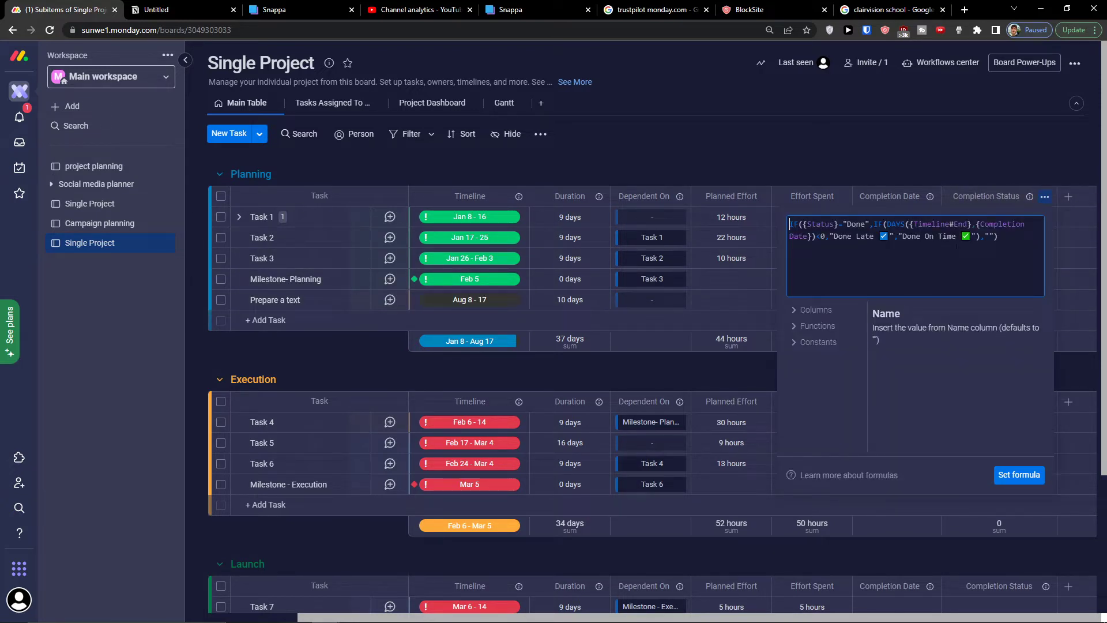
left_click(1080, 347)
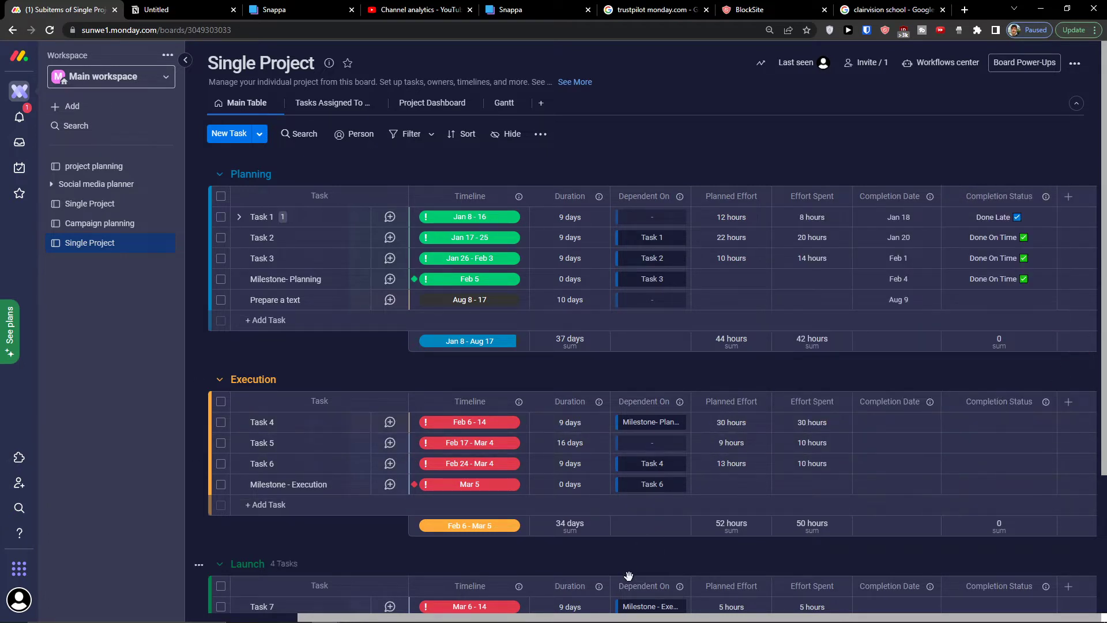
left_click_drag(606, 618, 442, 619)
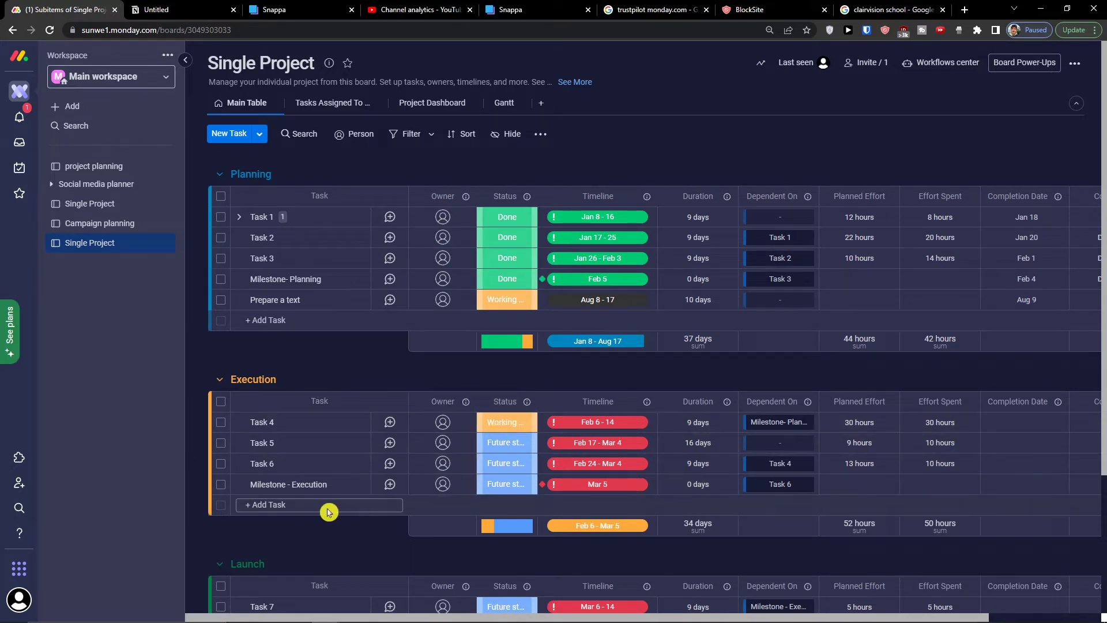
Scroll through the task table and preview the Tasks Assigned To Me view.
scroll(322, 507, "down", 2)
scroll(350, 500, "down", 1)
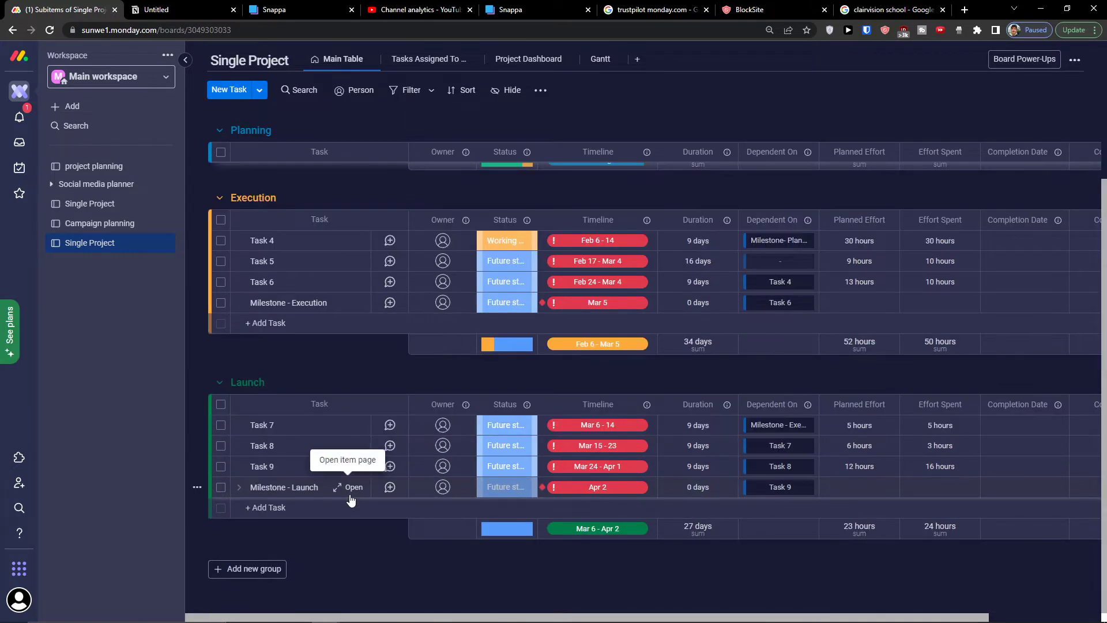
scroll(351, 500, "up", 4)
scroll(369, 482, "down", 2)
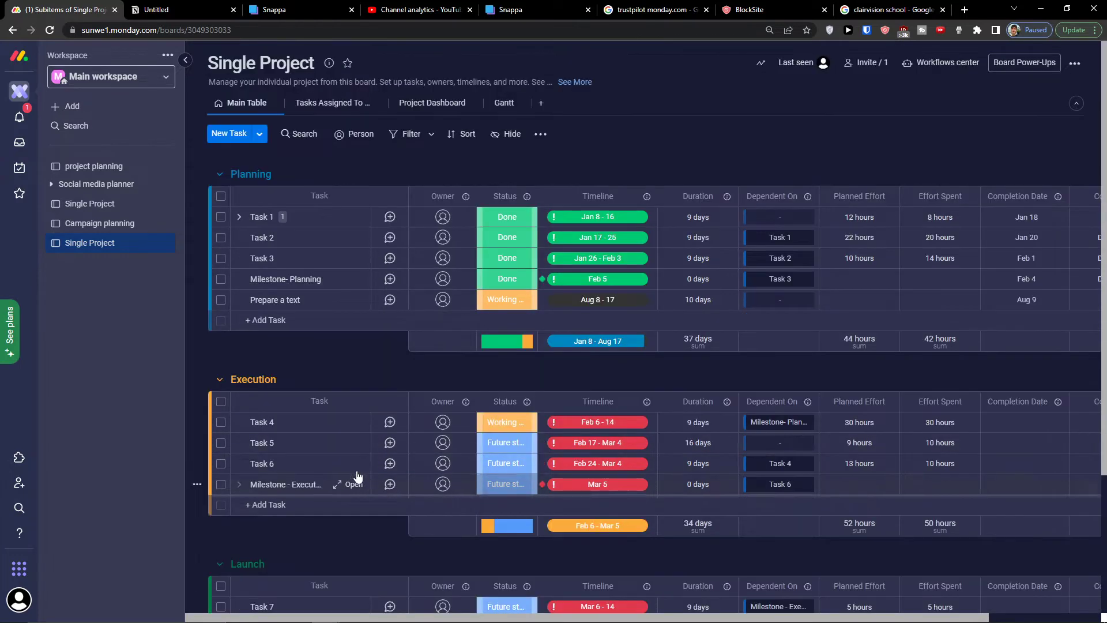
scroll(359, 477, "up", 3)
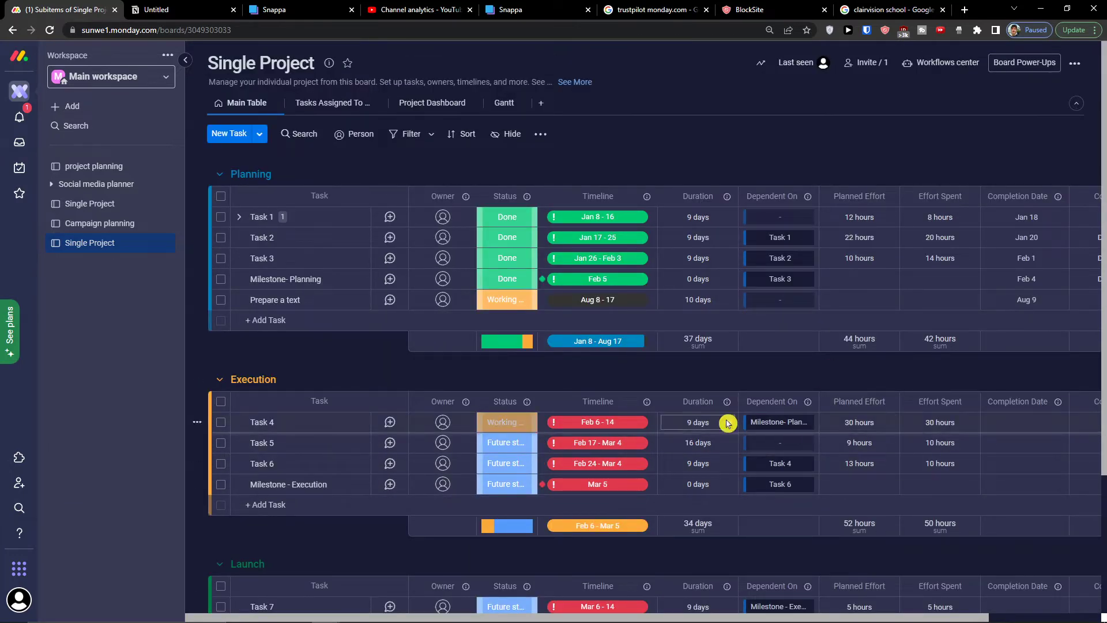
scroll(729, 420, "down", 3)
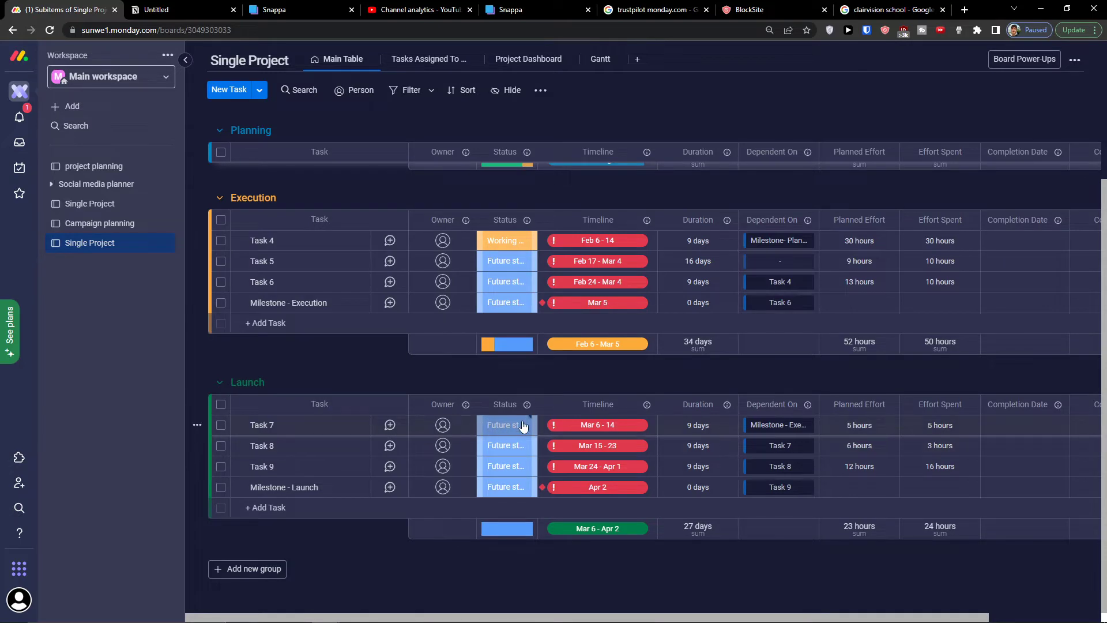
scroll(519, 478, "up", 3)
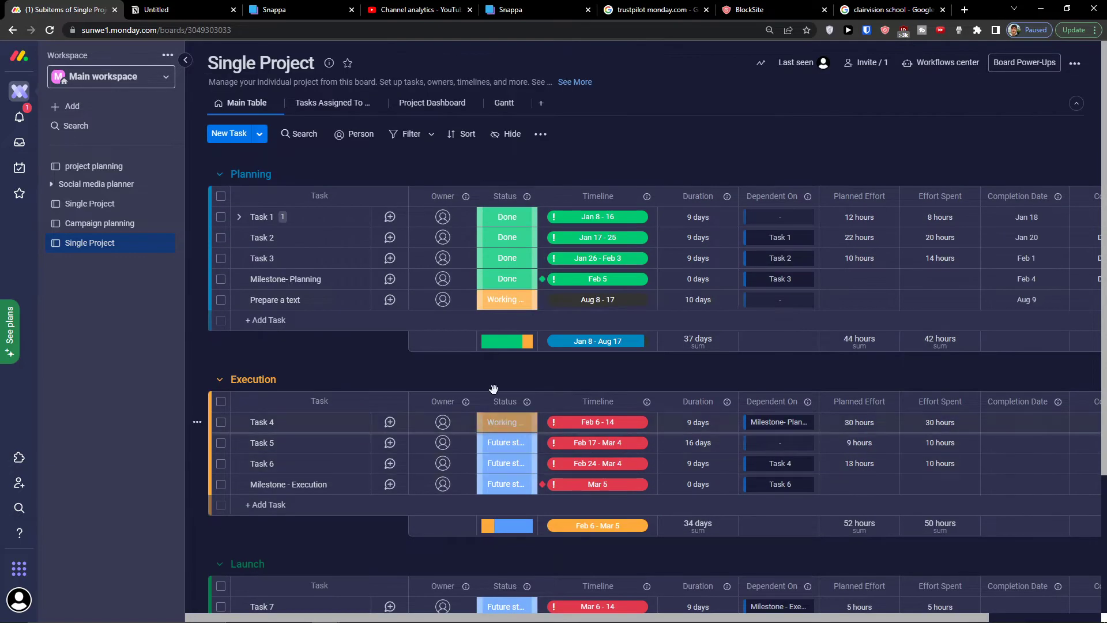
left_click(316, 104)
left_click(270, 107)
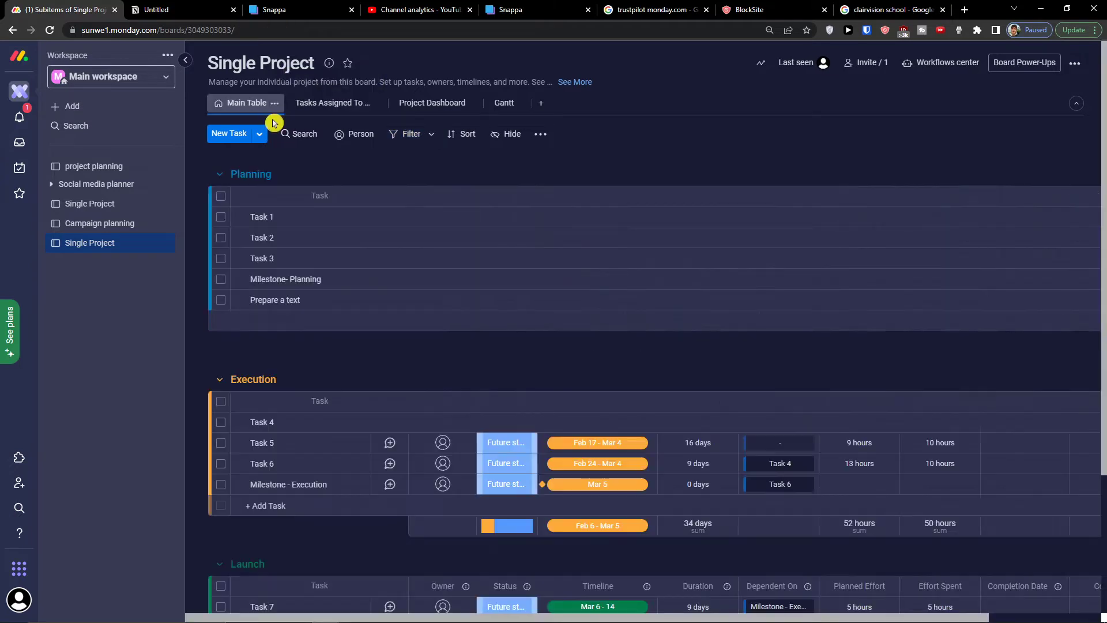
Assign yourself as owner of Task 1 and Task 3, then check the assigned view.
left_click(442, 217)
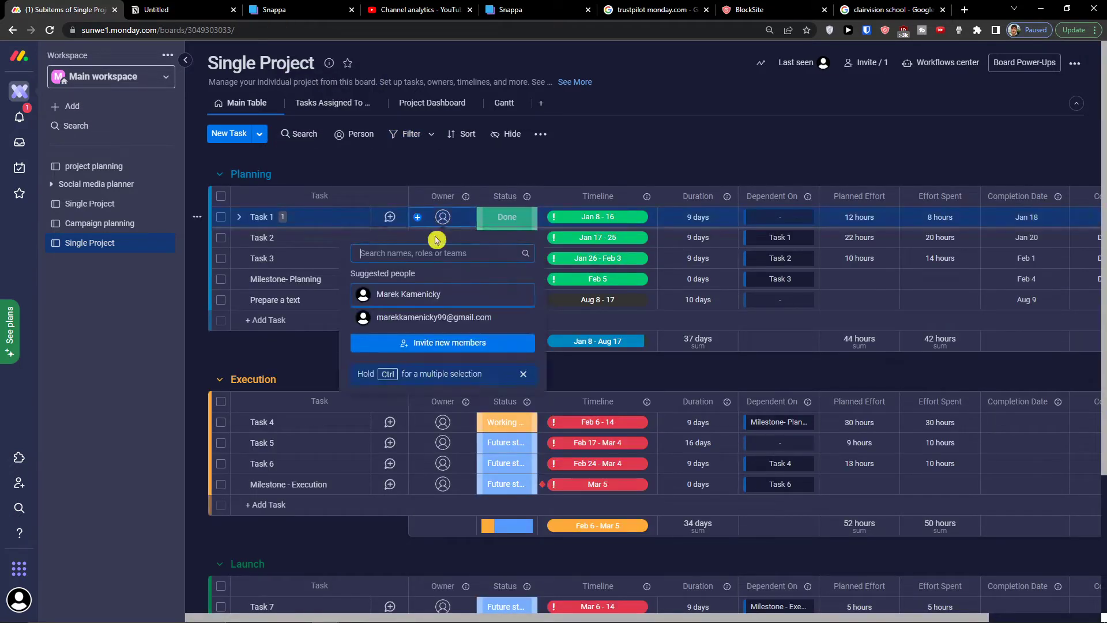
left_click(423, 295)
left_click(442, 258)
left_click(423, 338)
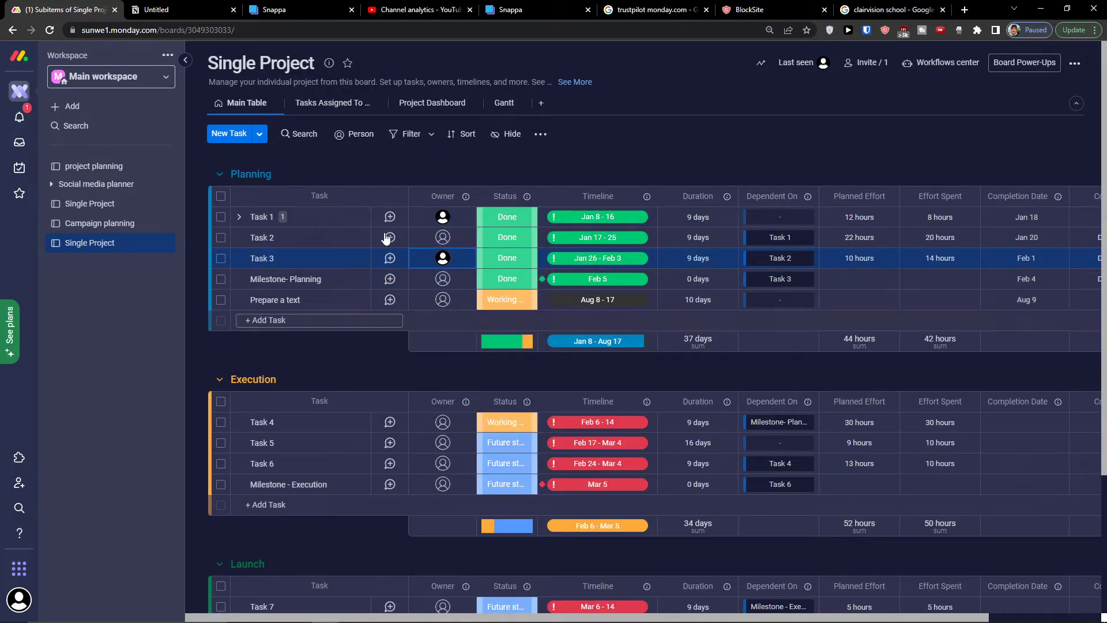
left_click(339, 110)
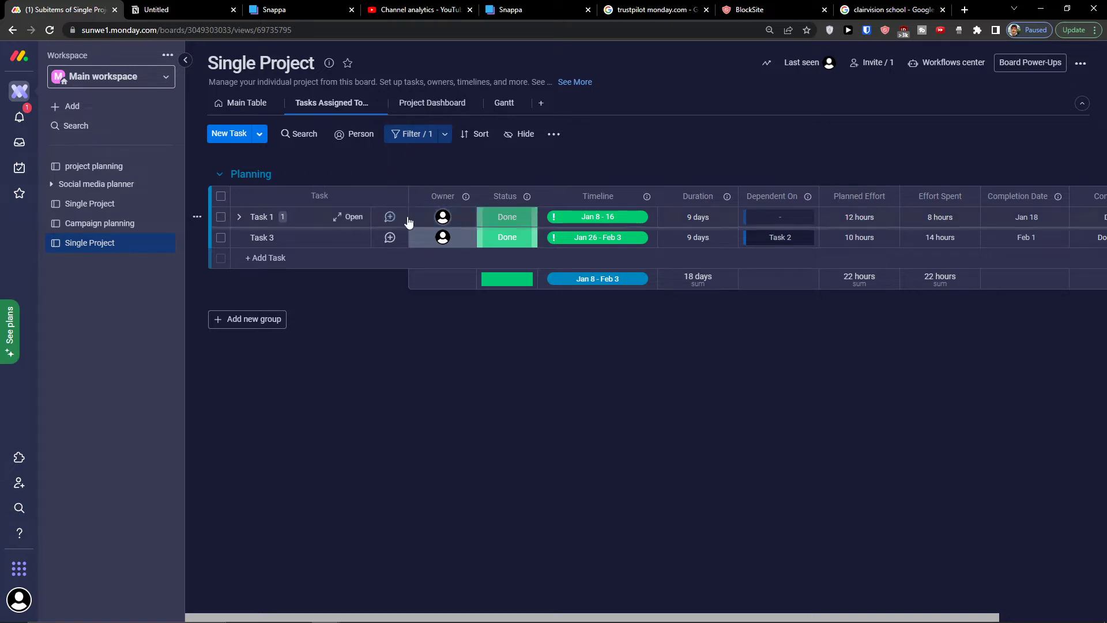
left_click(254, 103)
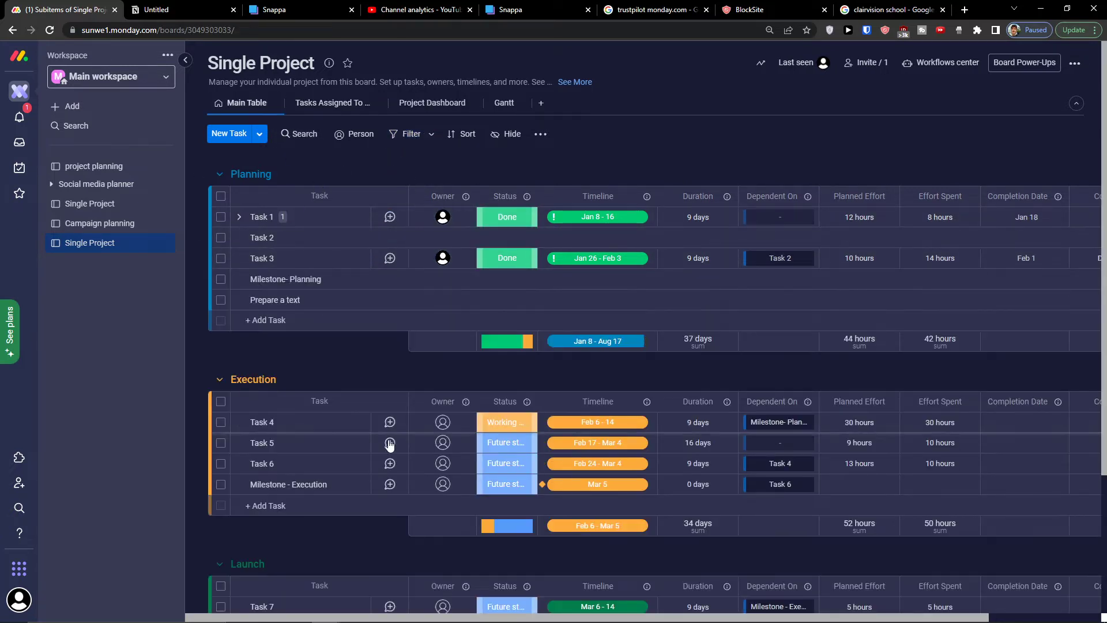
Assign yourself to Task 7 and Milestone - Execution, then show Tasks Assigned To Me.
scroll(390, 444, "down", 3)
left_click(443, 425)
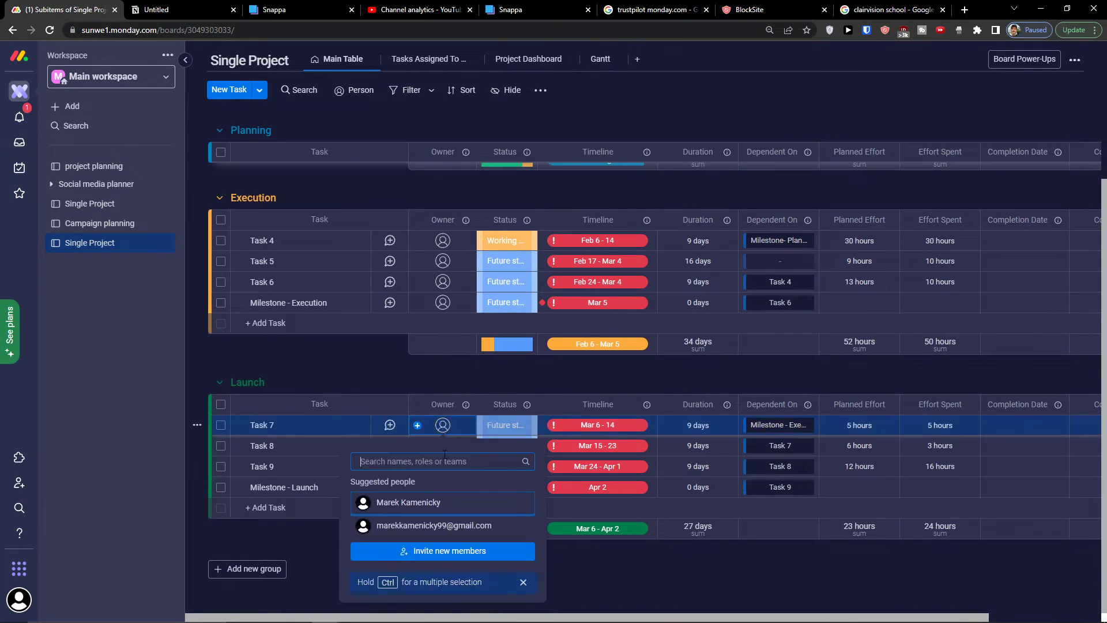
left_click(427, 503)
left_click(443, 302)
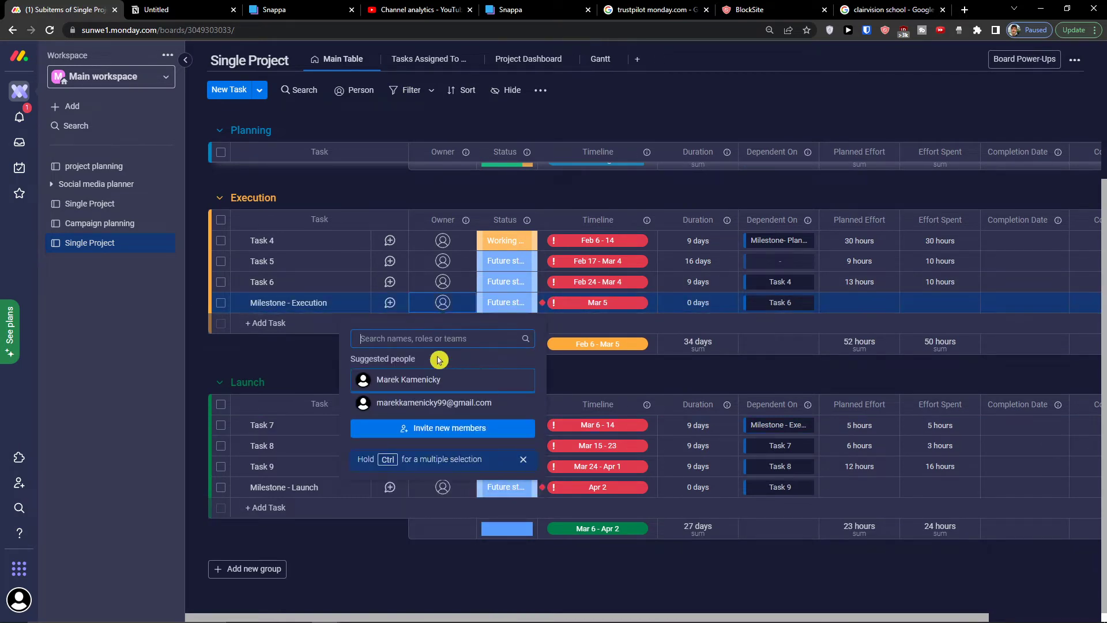
left_click(427, 379)
left_click(390, 60)
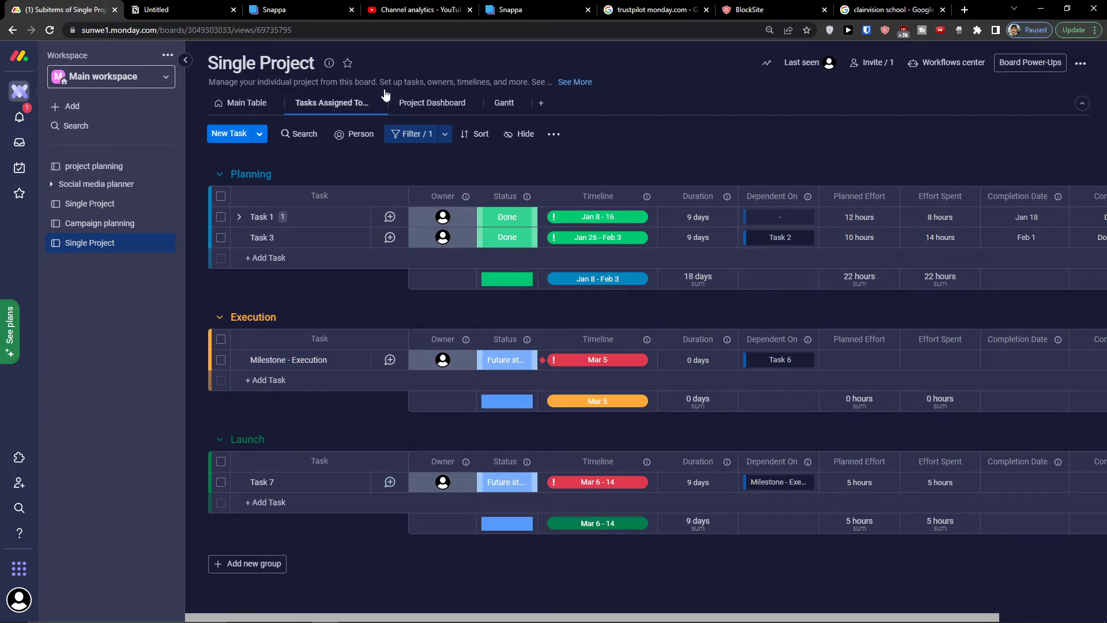
Review the Project Dashboard widgets (30.8% done, completion chart, workload) and list view types to add.
left_click(405, 102)
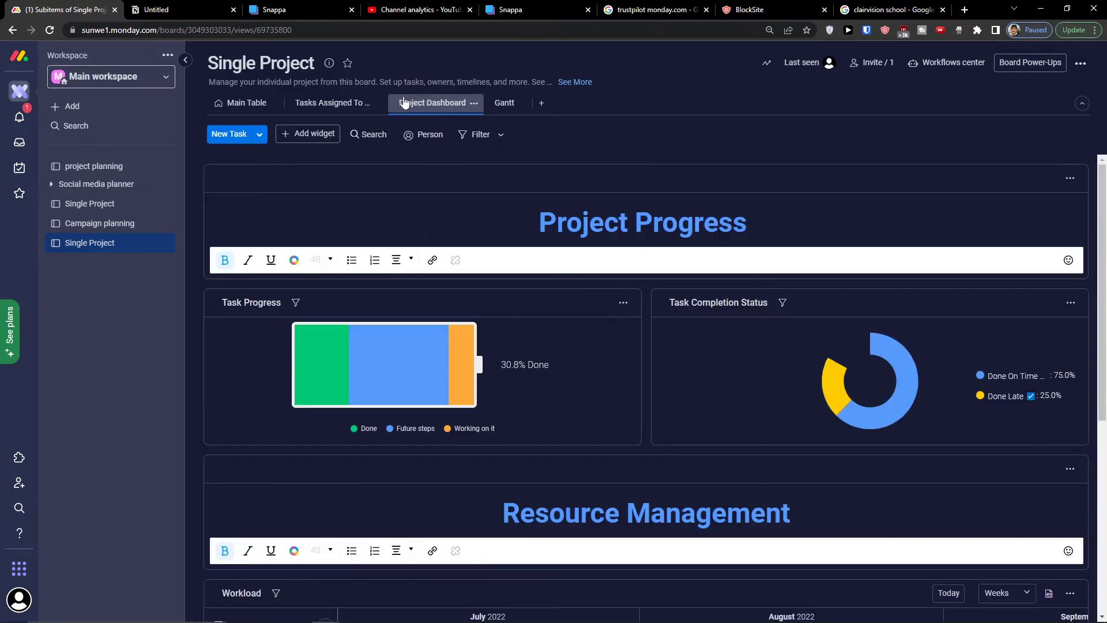
scroll(445, 482, "down", 5)
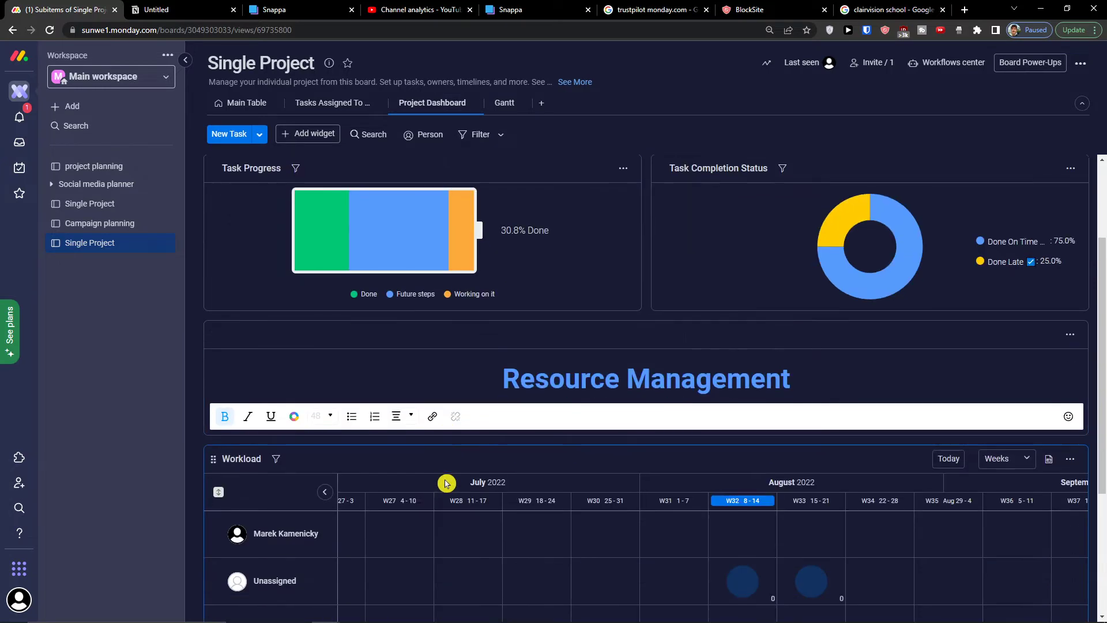
scroll(461, 588, "up", 5)
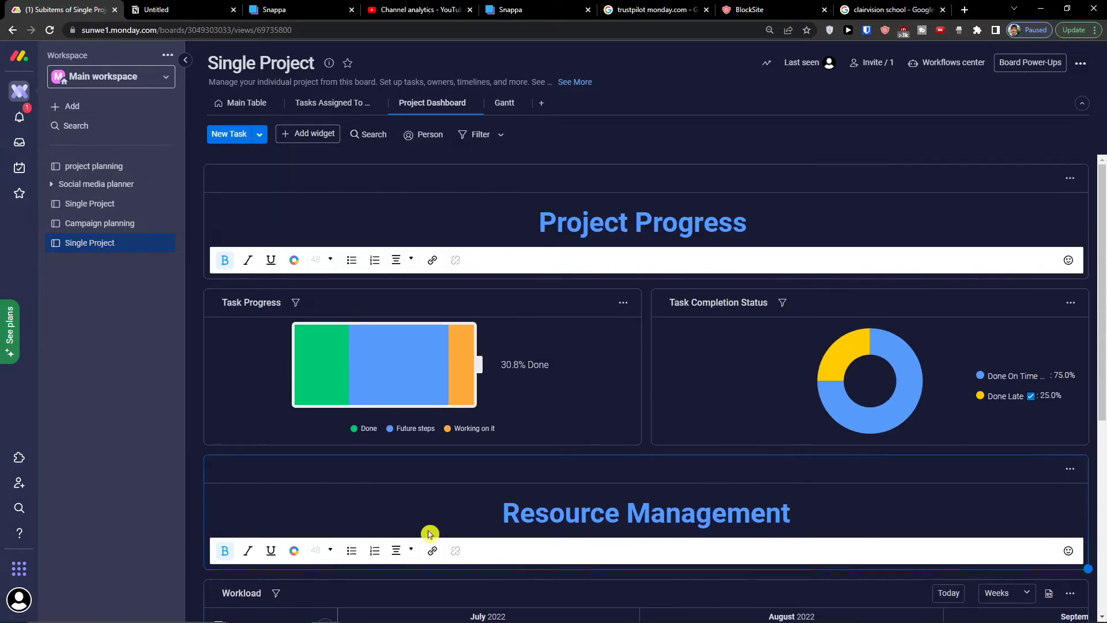
scroll(446, 428, "down", 2)
scroll(446, 428, "down", 3)
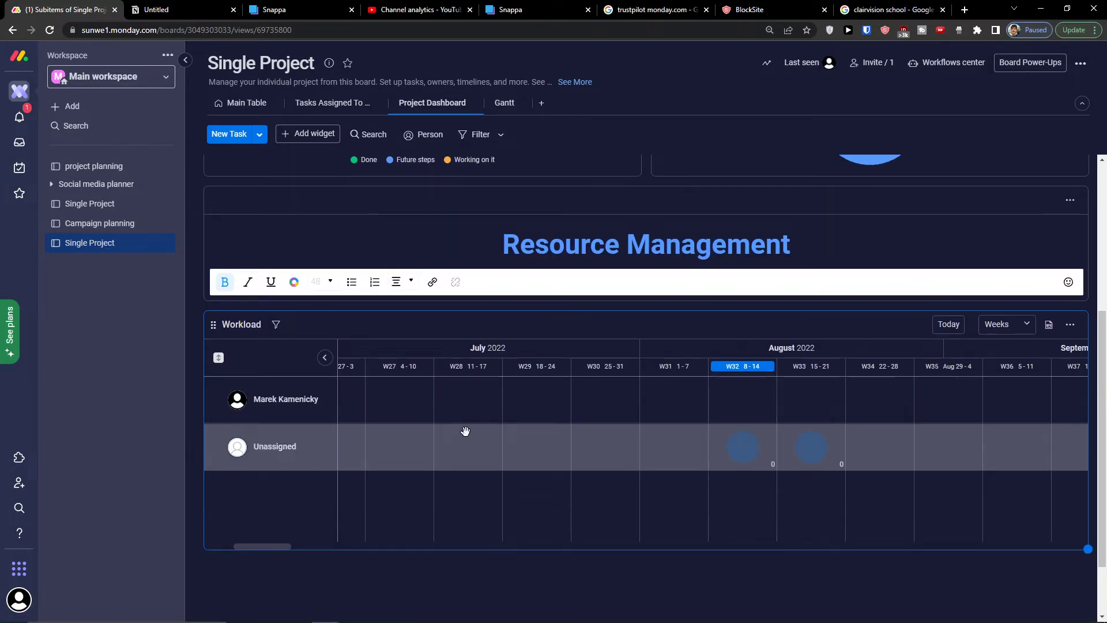
scroll(466, 431, "up", 4)
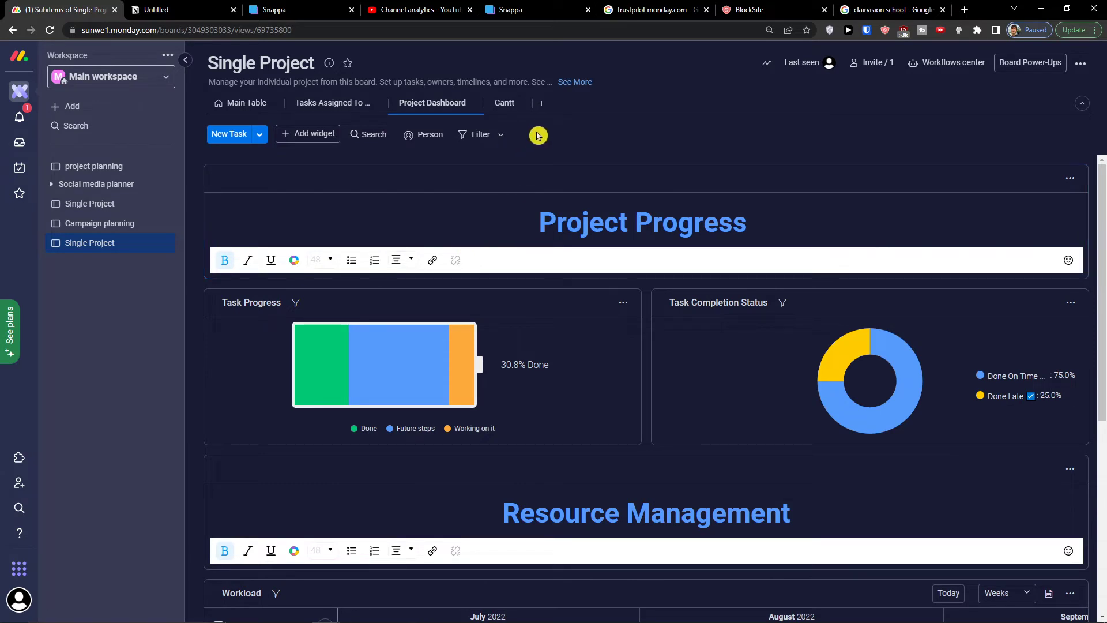
left_click(541, 103)
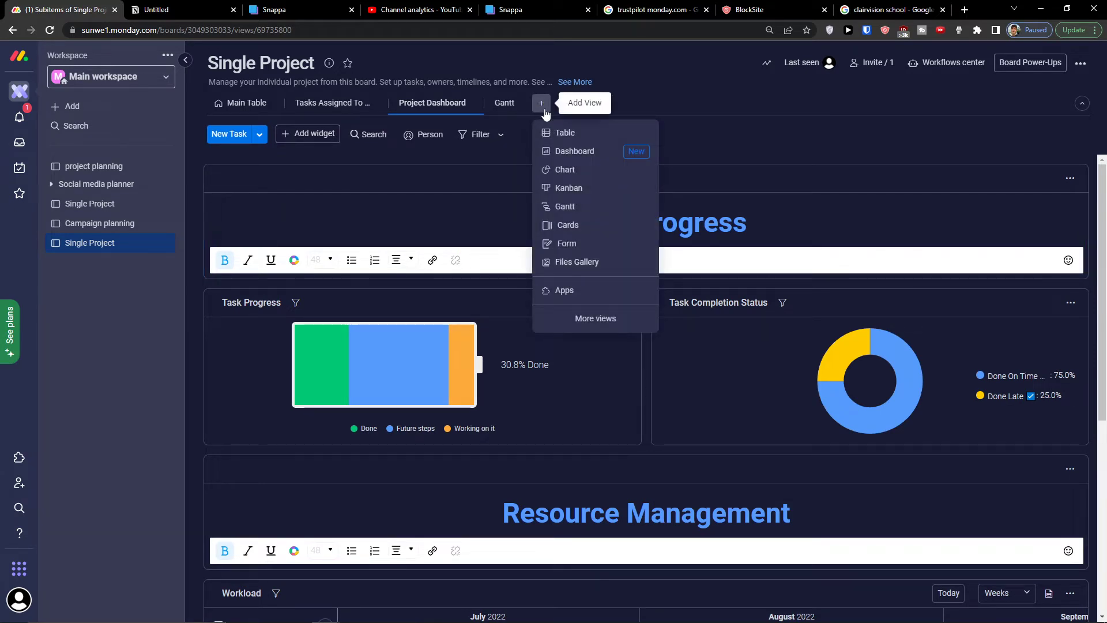
Add a Kanban view and hide Subtasks and Owner from its cards.
left_click(568, 188)
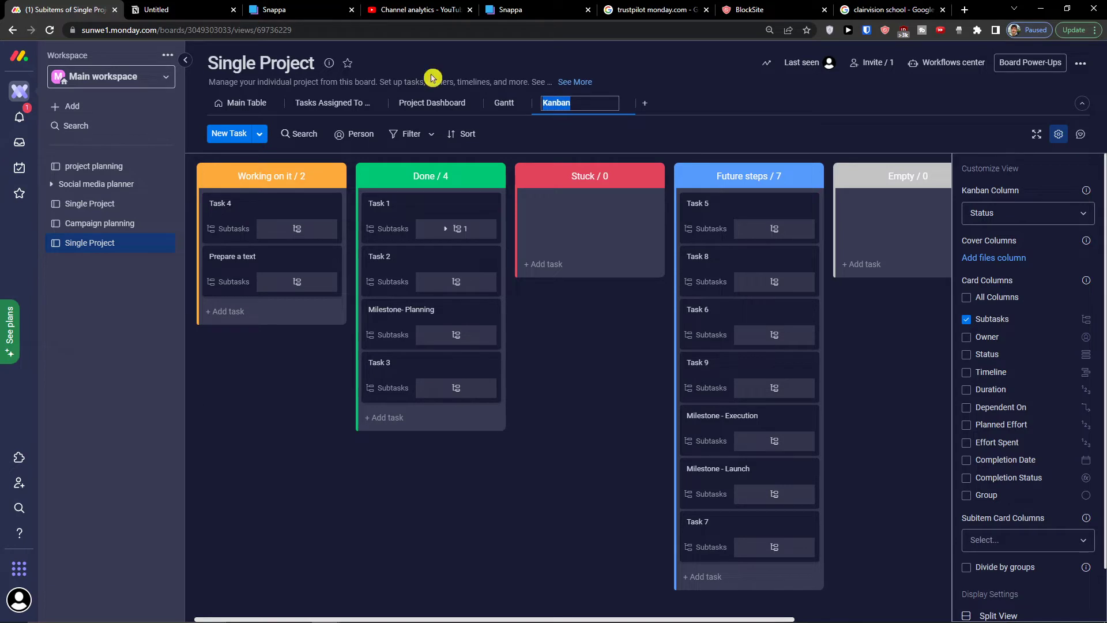
left_click(1019, 322)
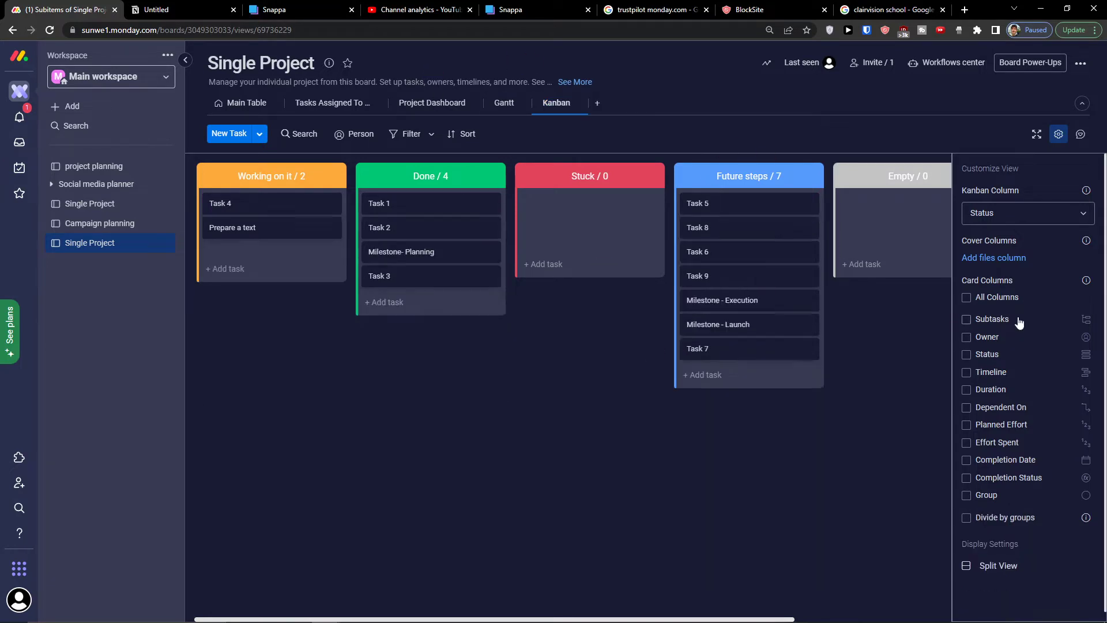
left_click(983, 337)
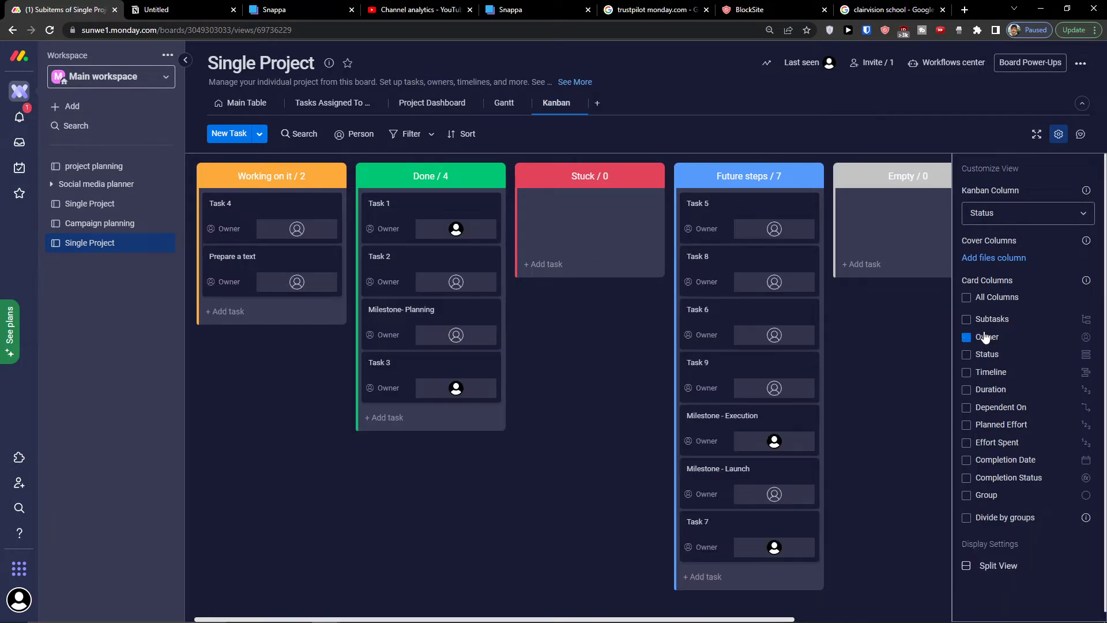
left_click(984, 334)
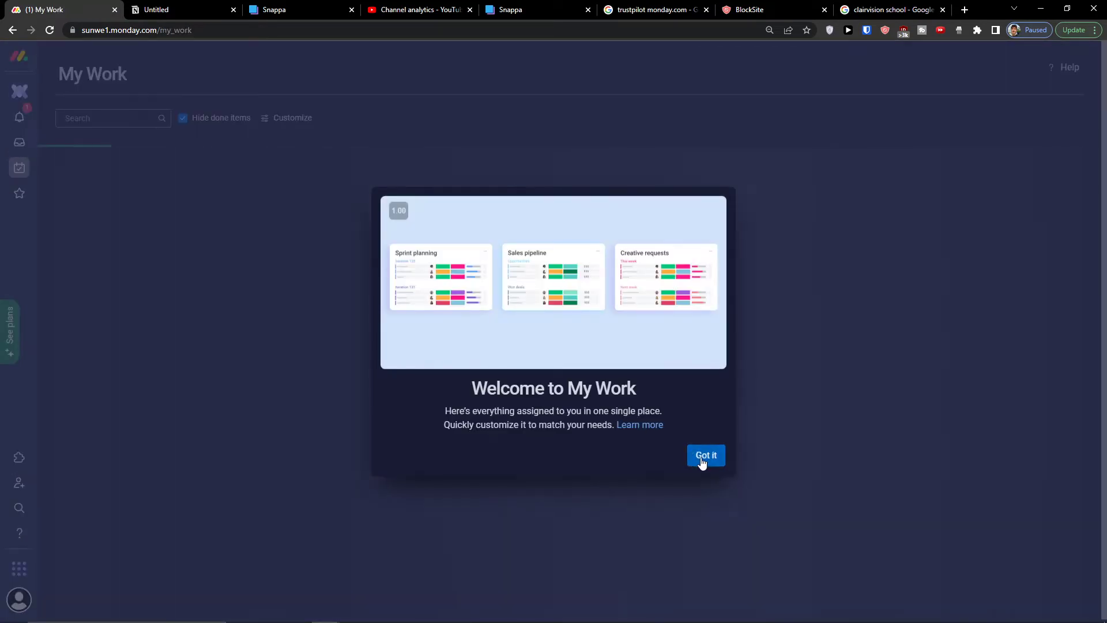
Dismiss the My Work welcome, review its items, and go back to the Single Project board.
left_click(706, 455)
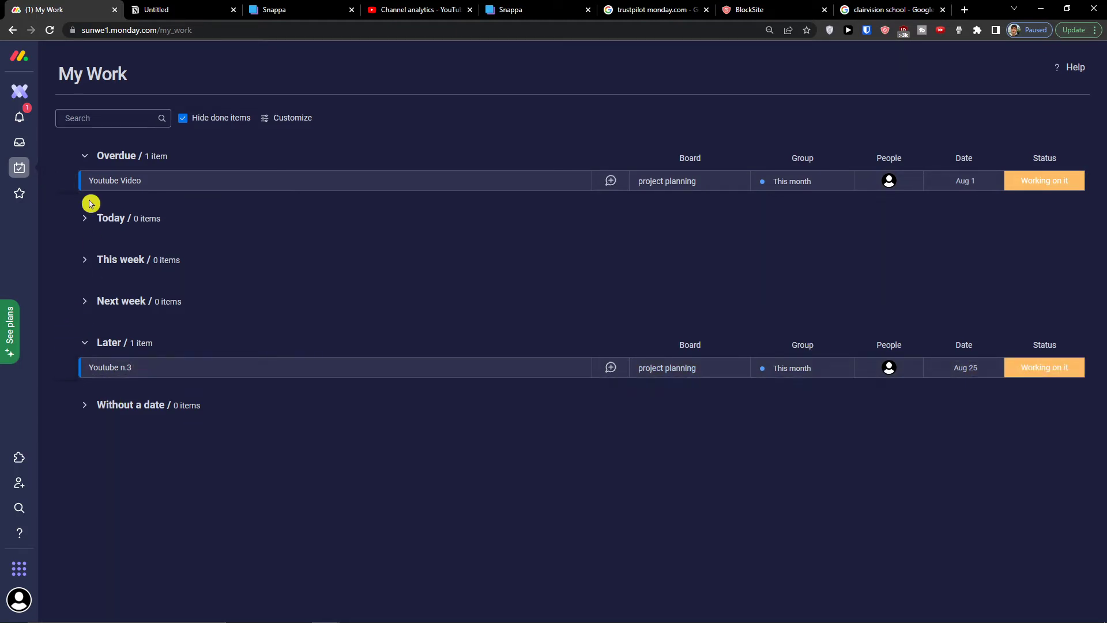
left_click(19, 91)
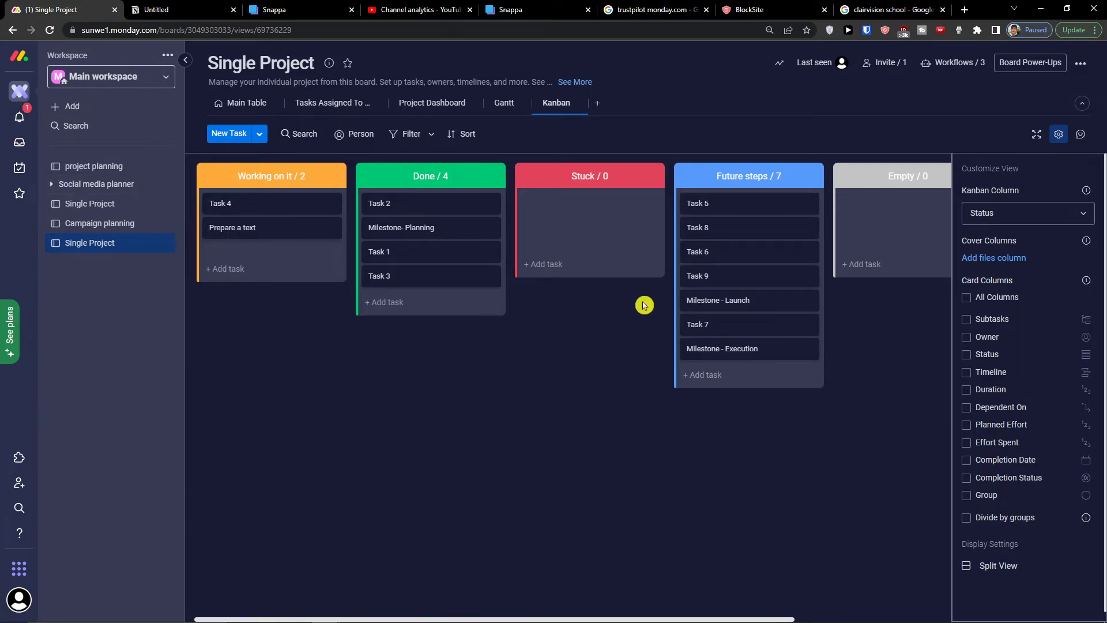
Show the Main Table and review the board's three active workflows.
left_click(241, 101)
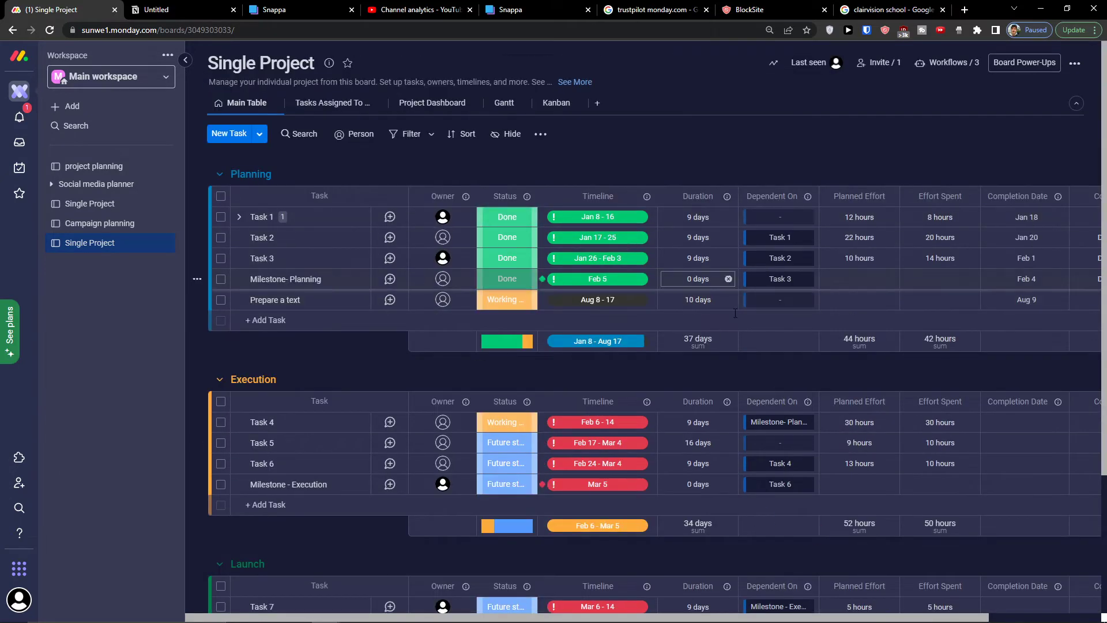
left_click(941, 62)
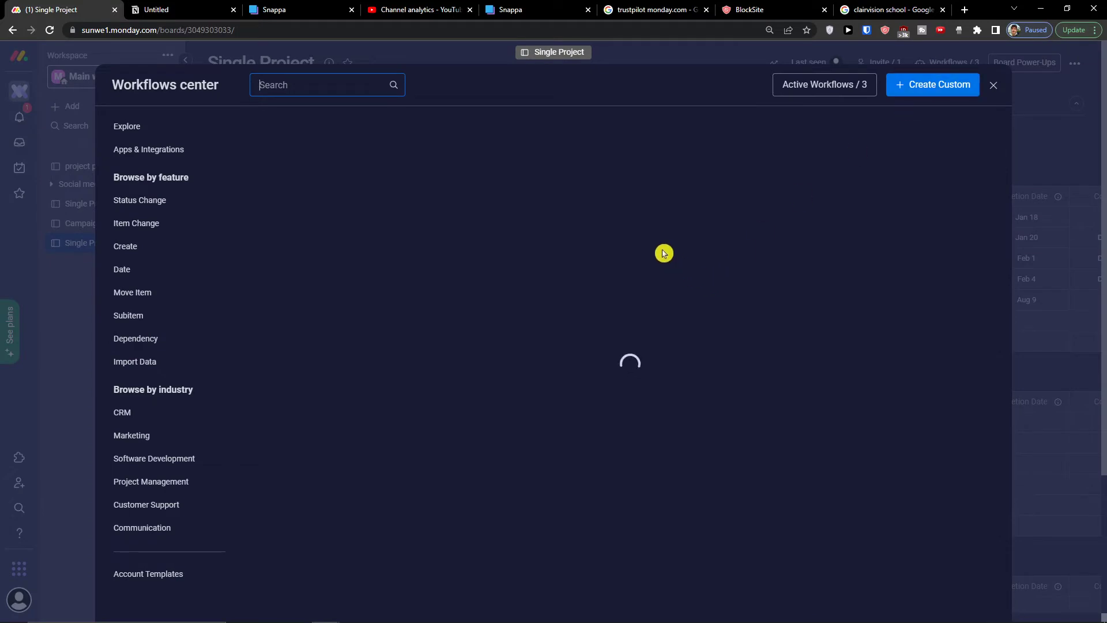
left_click(799, 91)
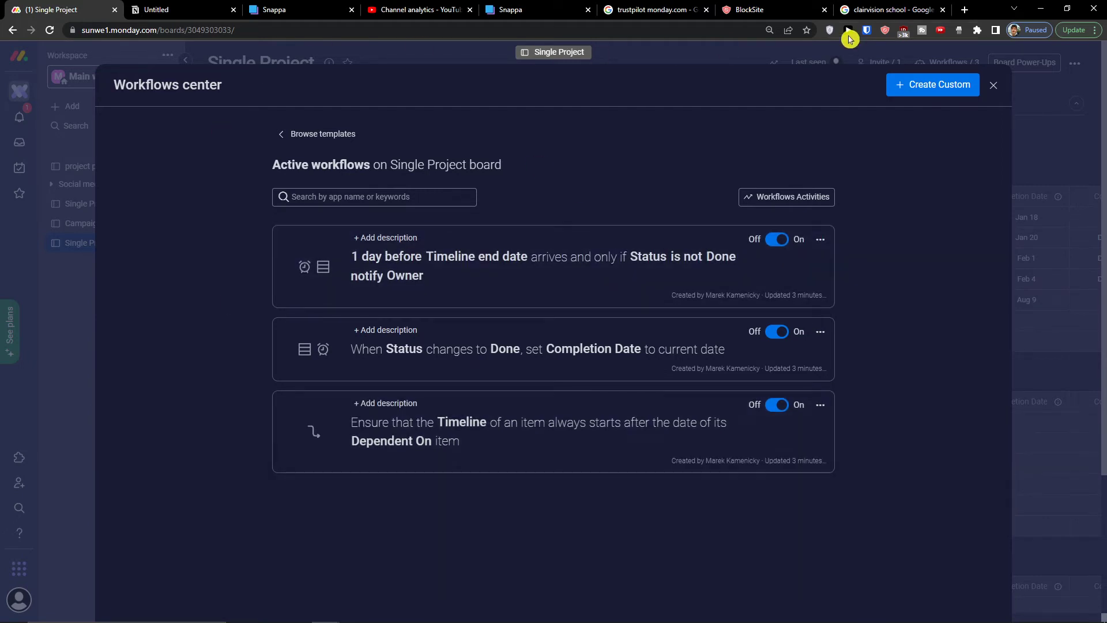
left_click(1053, 147)
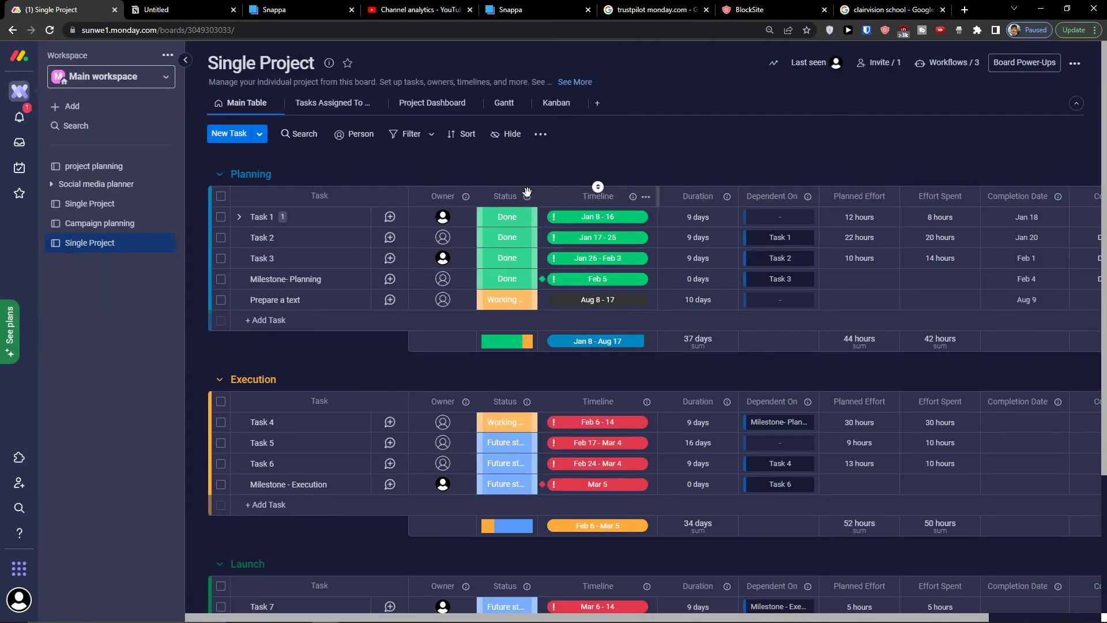
Browse the Operations category of the board template center.
scroll(595, 216, "down", 3)
scroll(574, 230, "up", 3)
scroll(571, 228, "up", 2)
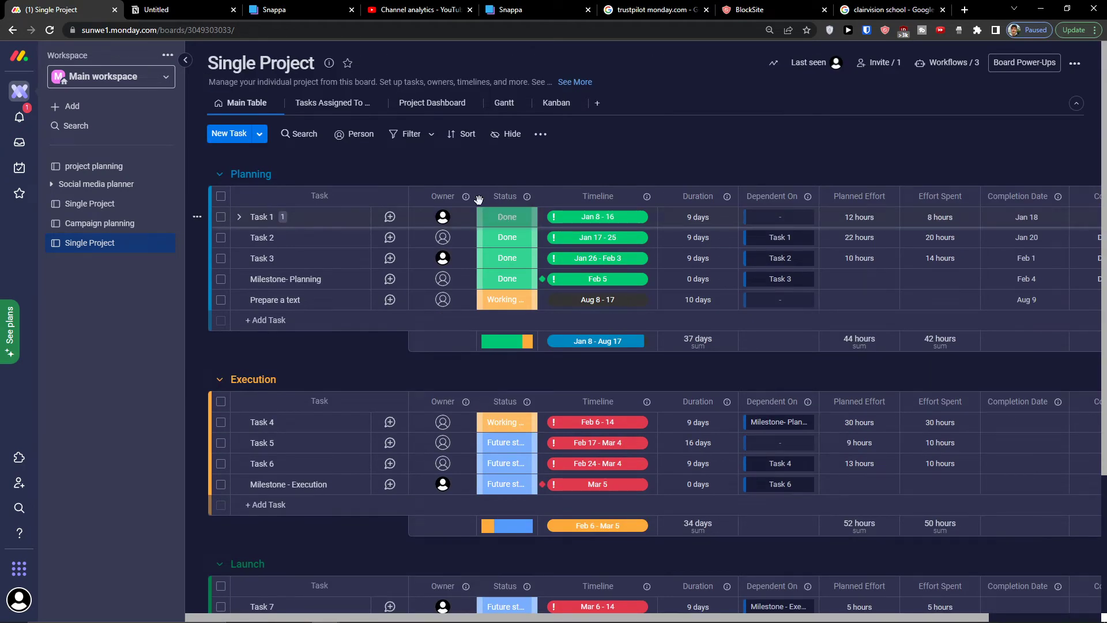
left_click(100, 108)
left_click(279, 167)
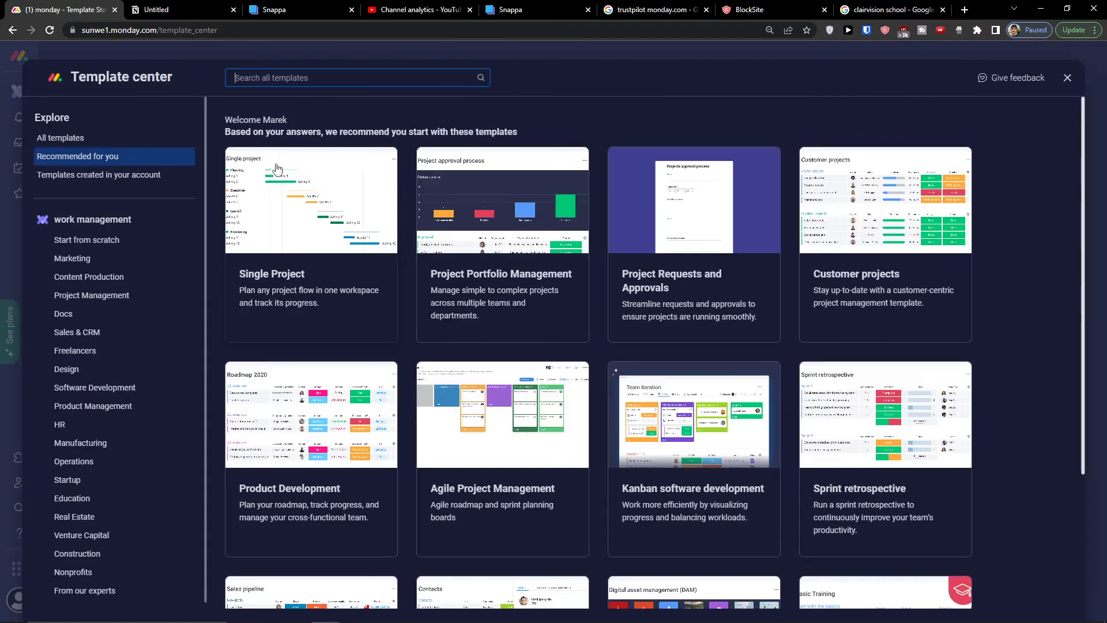
left_click(114, 459)
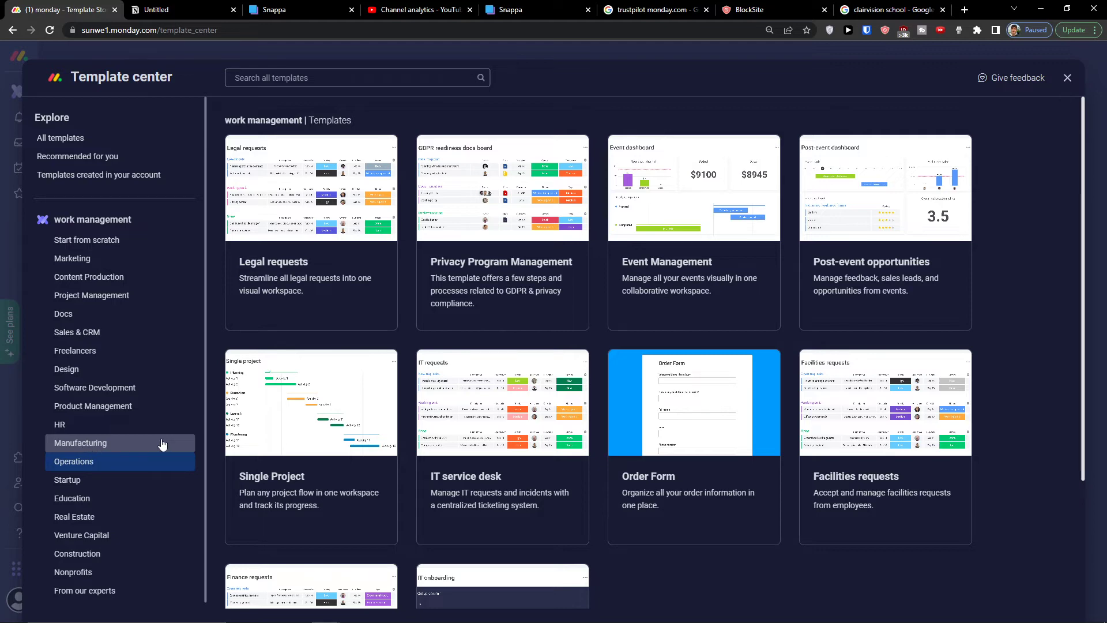
Preview the Facilities requests template's form, pie chart, bar chart and table, then use it.
scroll(751, 359, "down", 2)
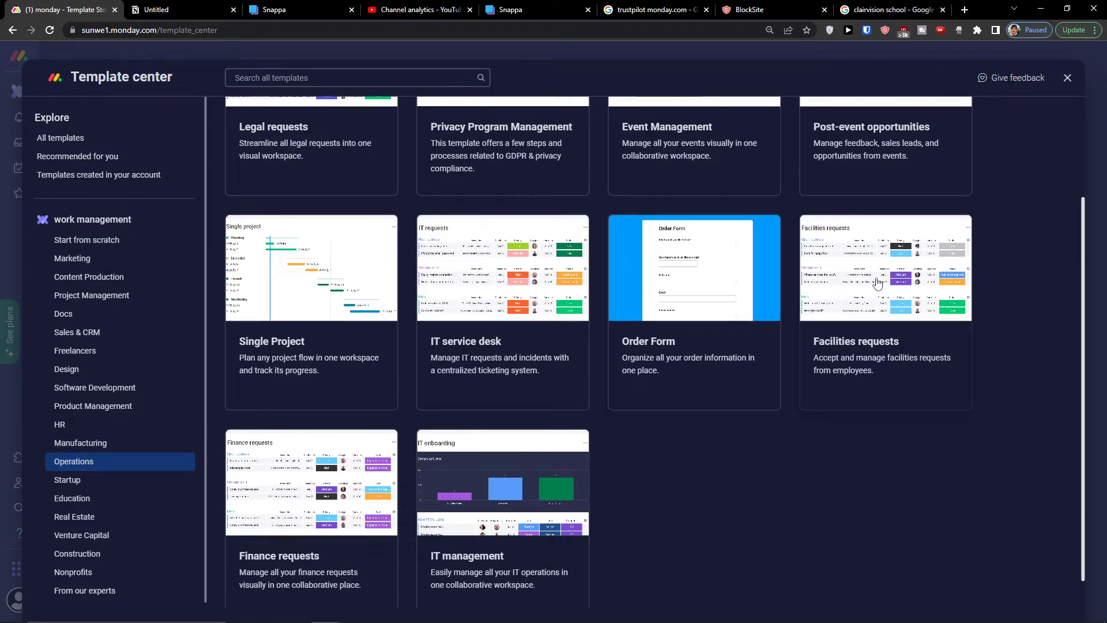
scroll(877, 283, "up", 2)
left_click(881, 397)
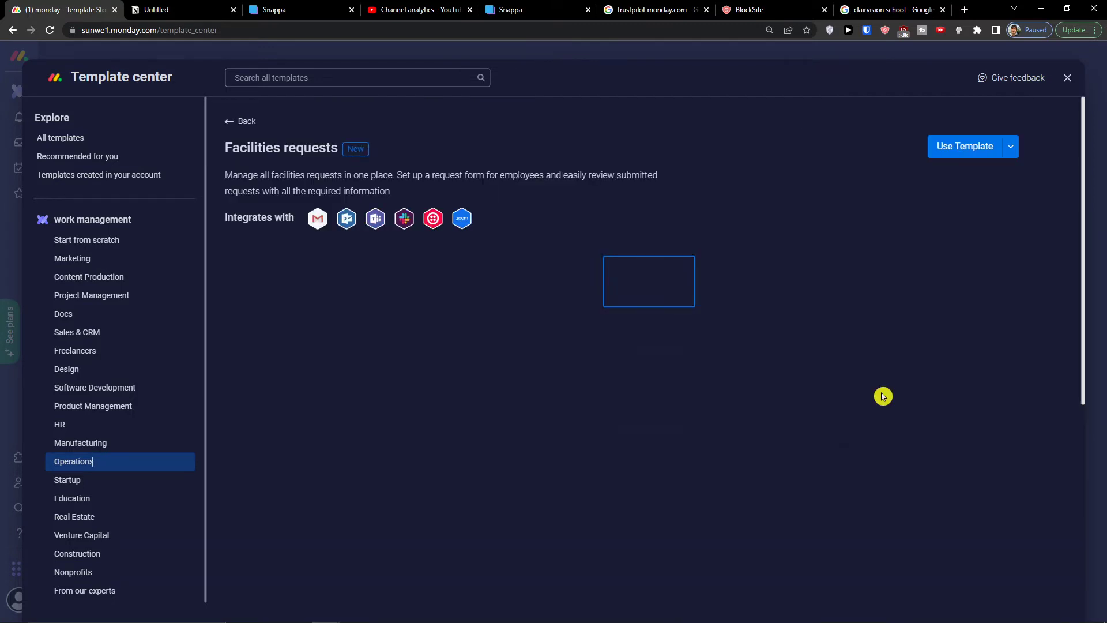
left_click(653, 341)
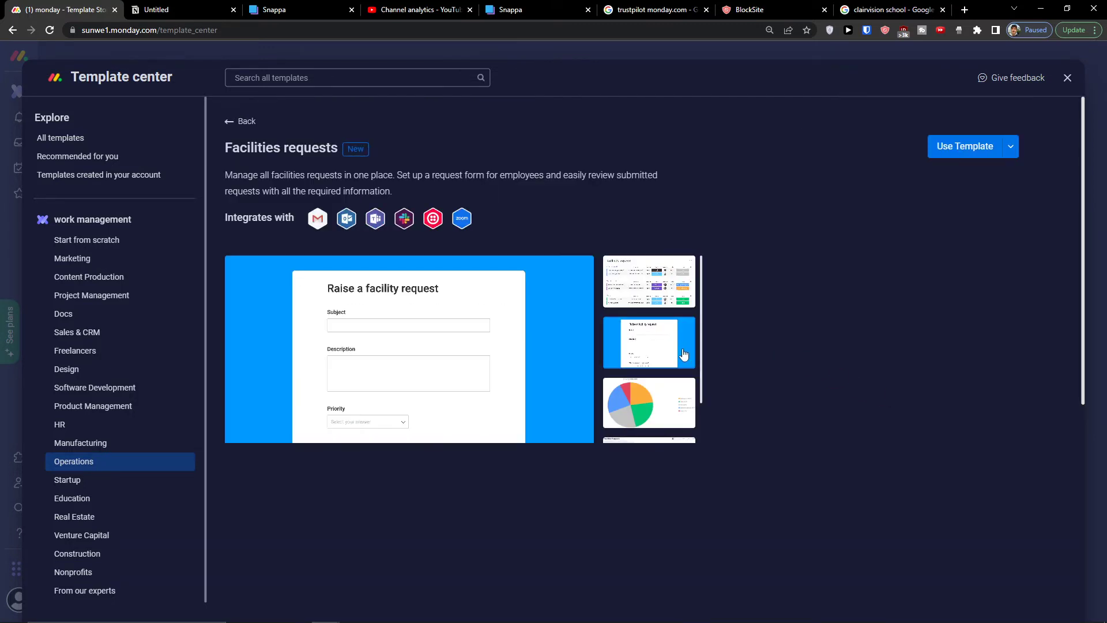
left_click(676, 386)
scroll(663, 392, "down", 1)
left_click(652, 395)
scroll(634, 427, "down", 1)
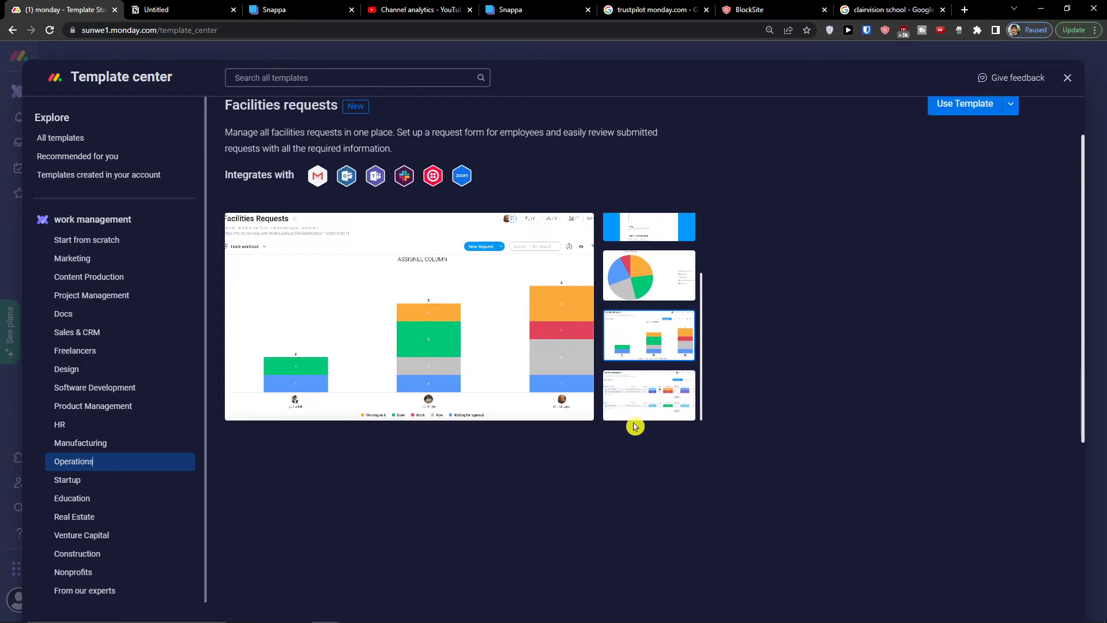
left_click(634, 403)
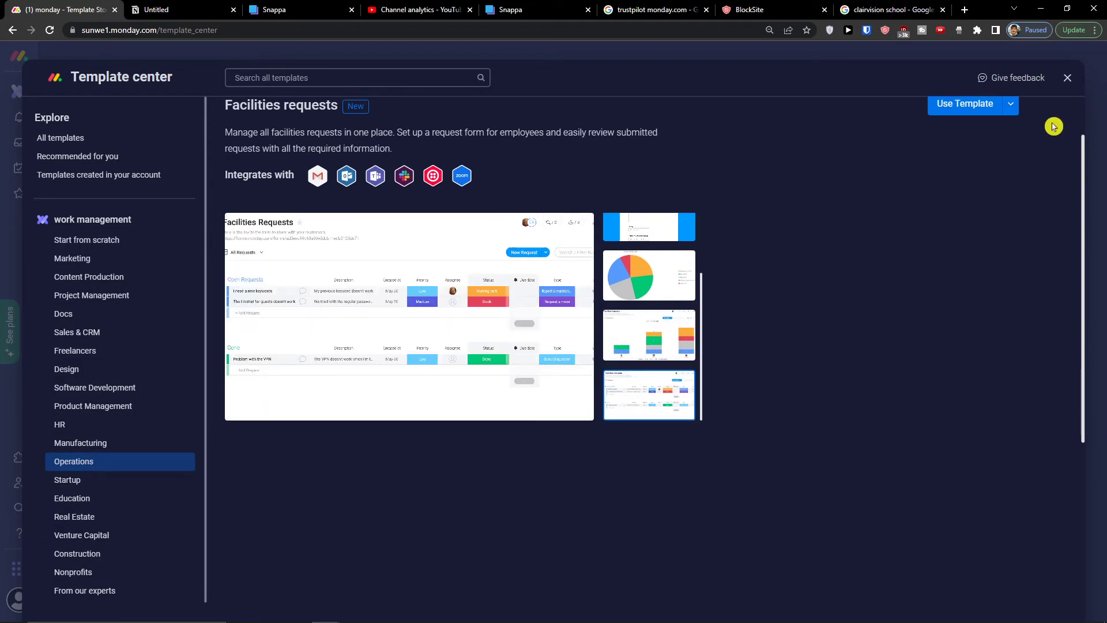
left_click(953, 108)
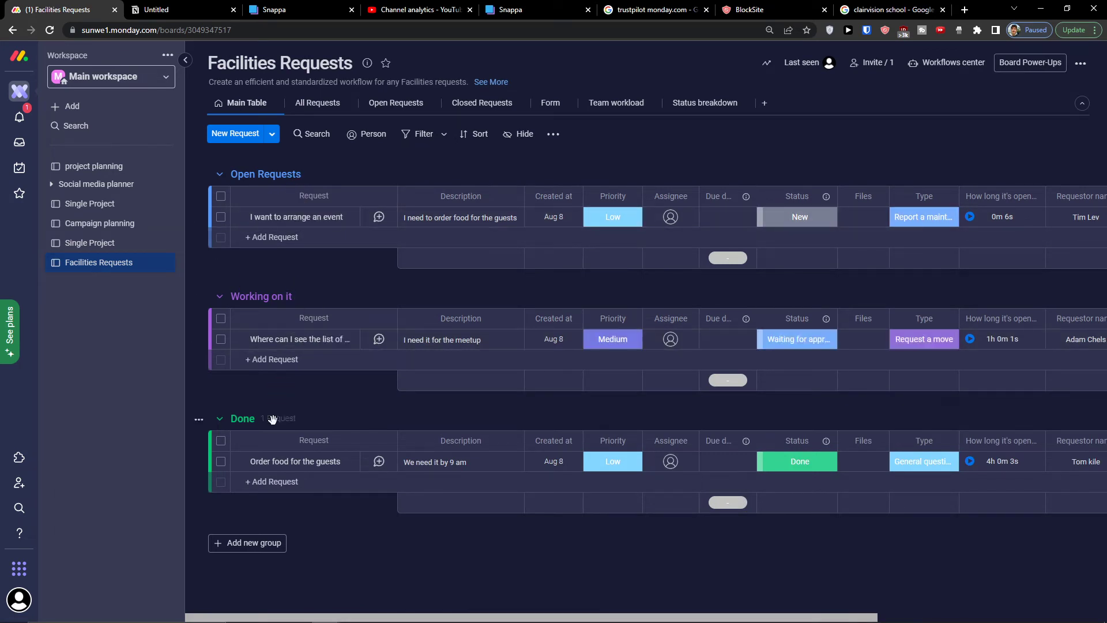
Inspect the Done request's Description cell on the new Facilities Requests board without editing it.
left_click(453, 468)
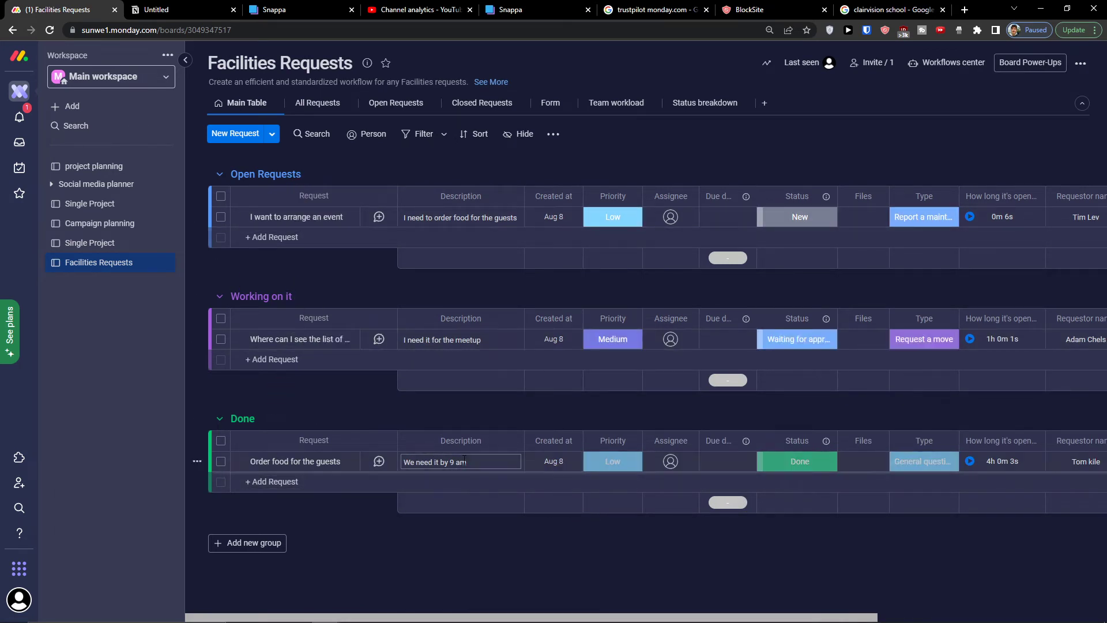
left_click(465, 403)
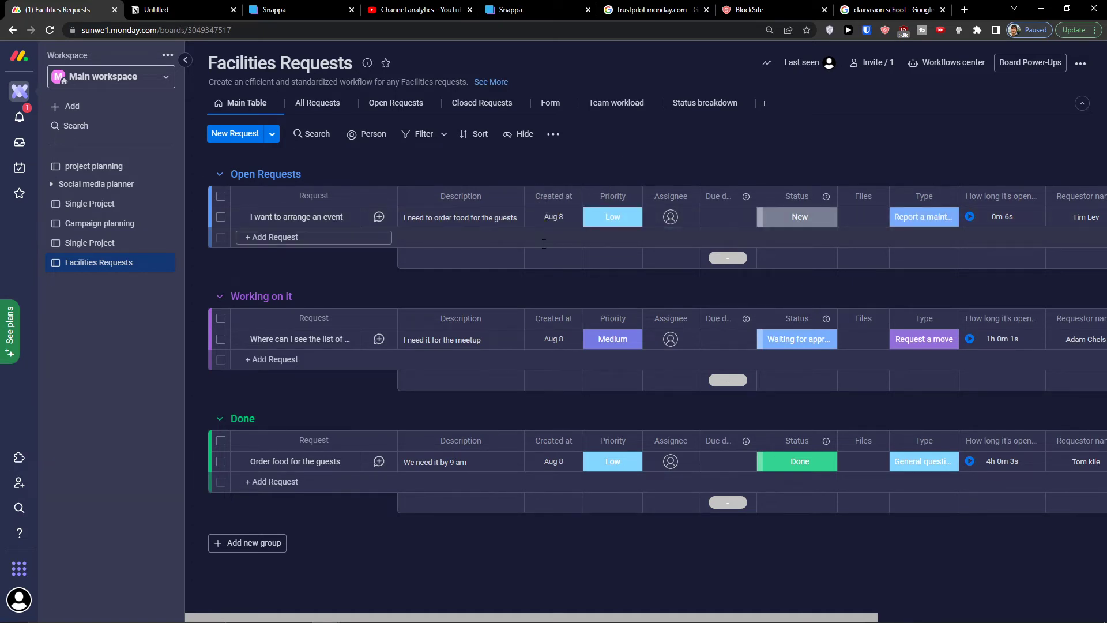
left_click(613, 218)
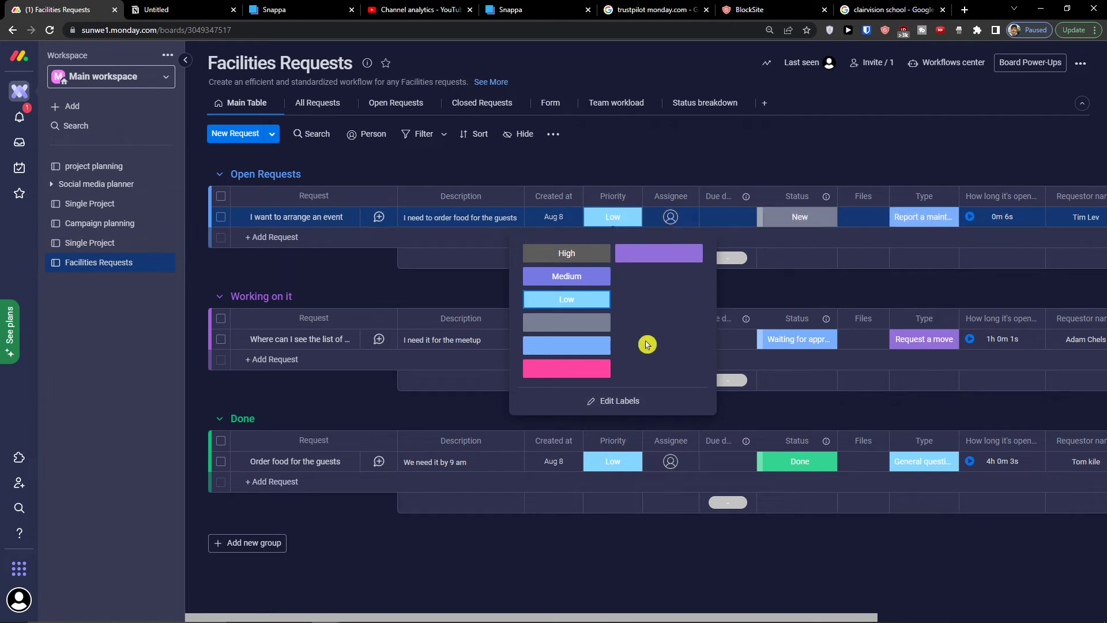
left_click(713, 224)
left_click(713, 224)
left_click(772, 217)
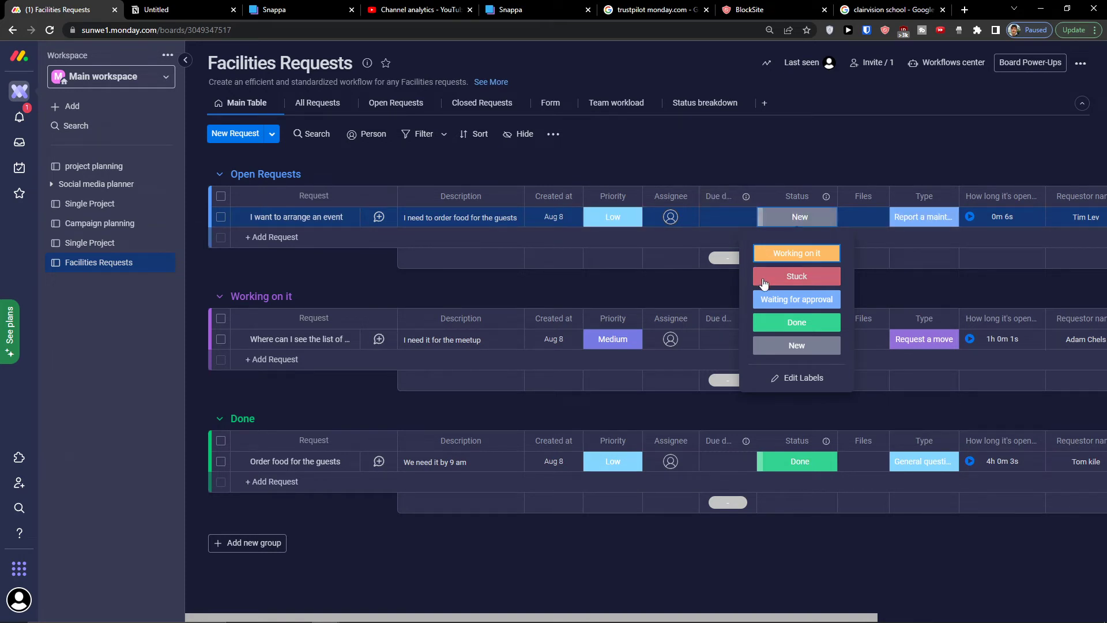
left_click(917, 224)
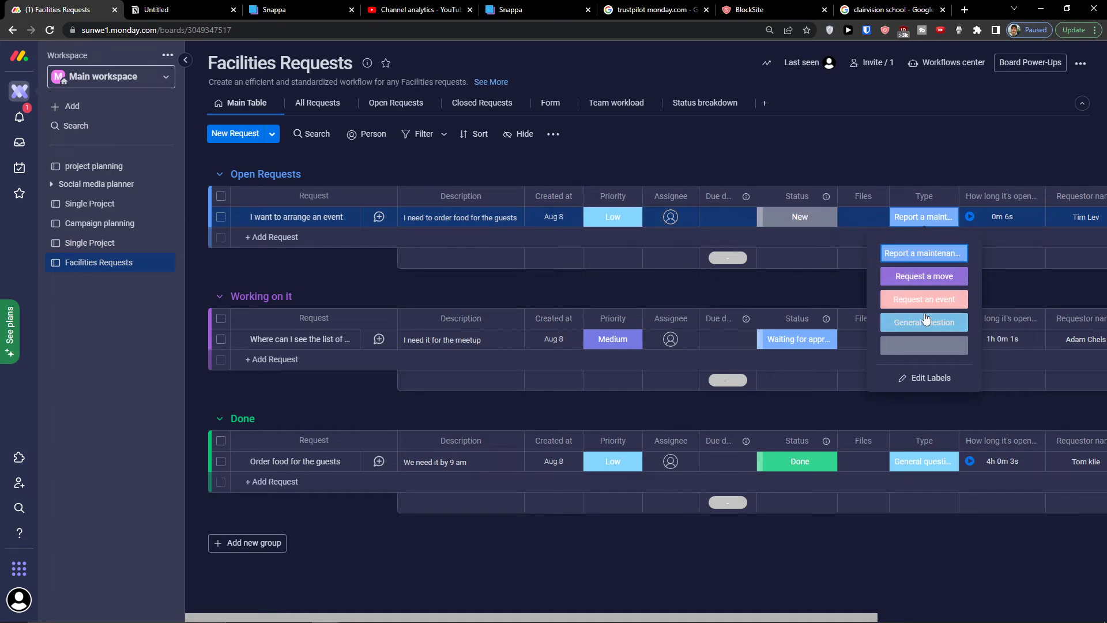
left_click(1048, 272)
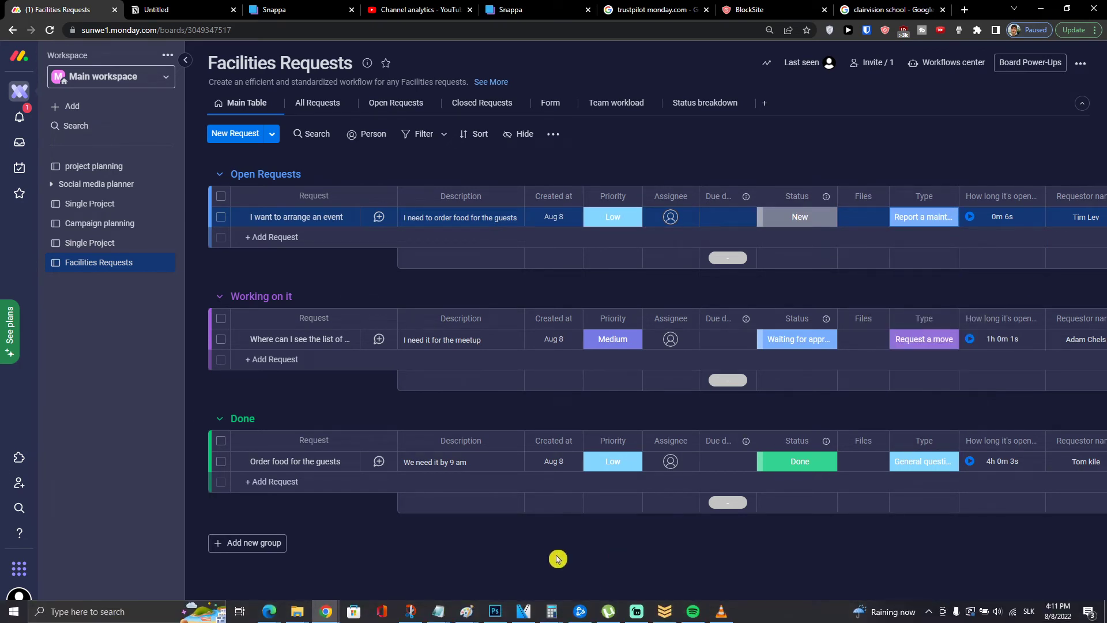
left_click_drag(532, 617, 765, 597)
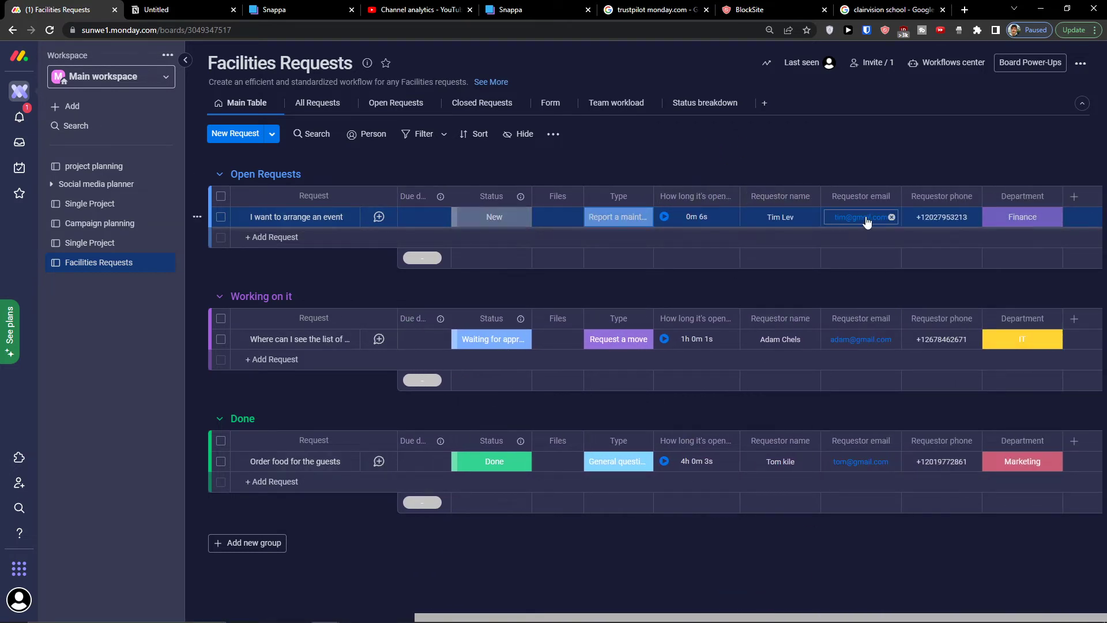
left_click(1024, 223)
left_click(623, 548)
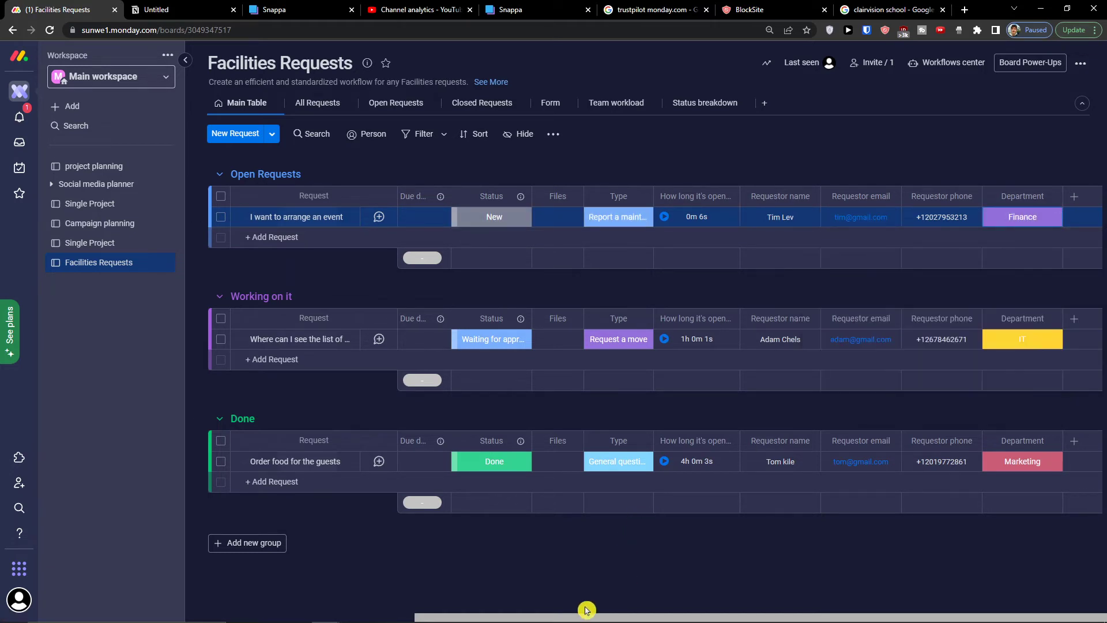
left_click_drag(564, 617, 294, 619)
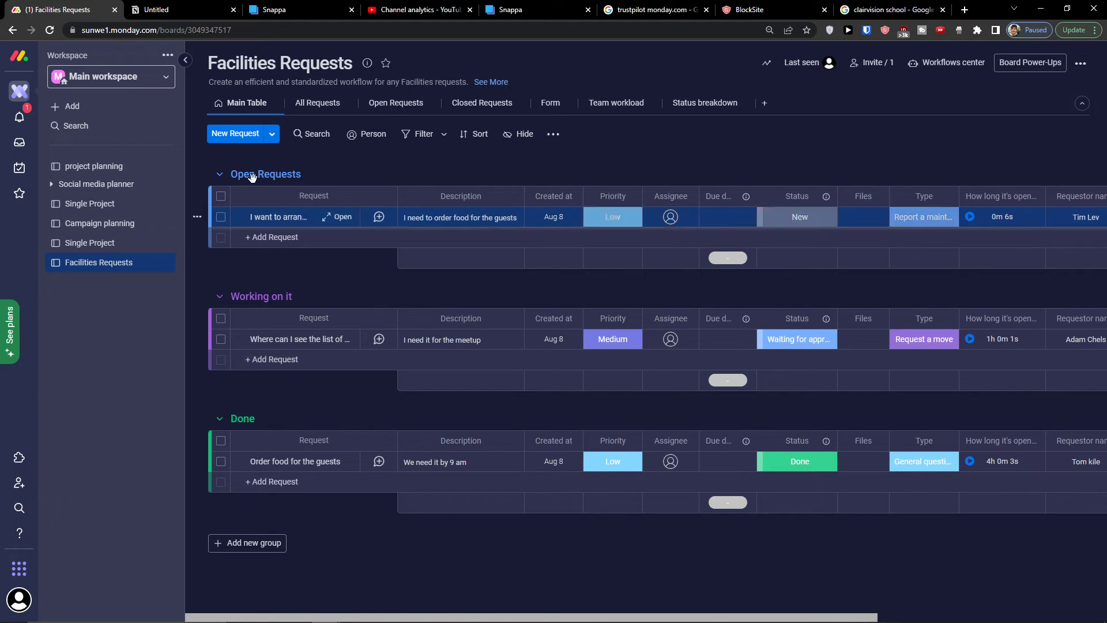
Look through the All, Open and Closed Requests views and the request form's Subject field.
left_click(337, 108)
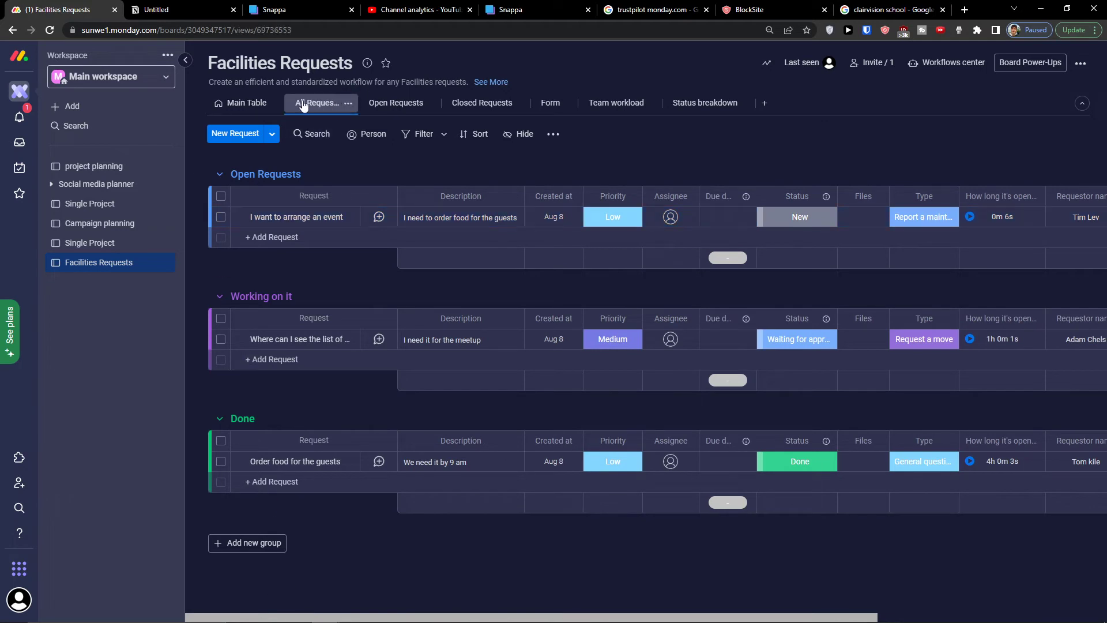
left_click(387, 109)
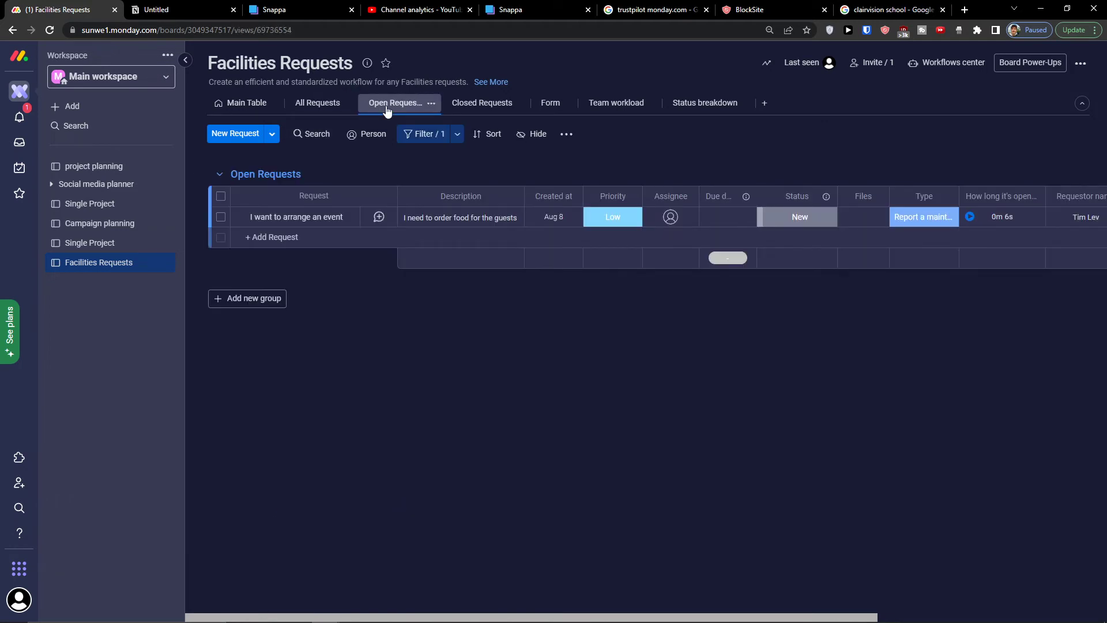
left_click(467, 109)
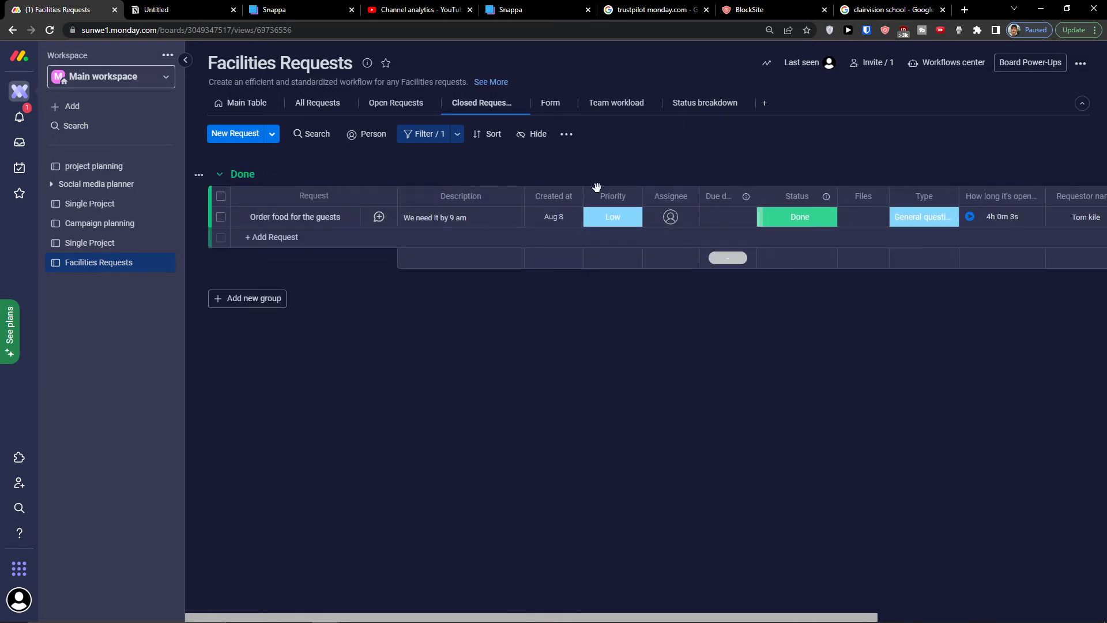
left_click(552, 105)
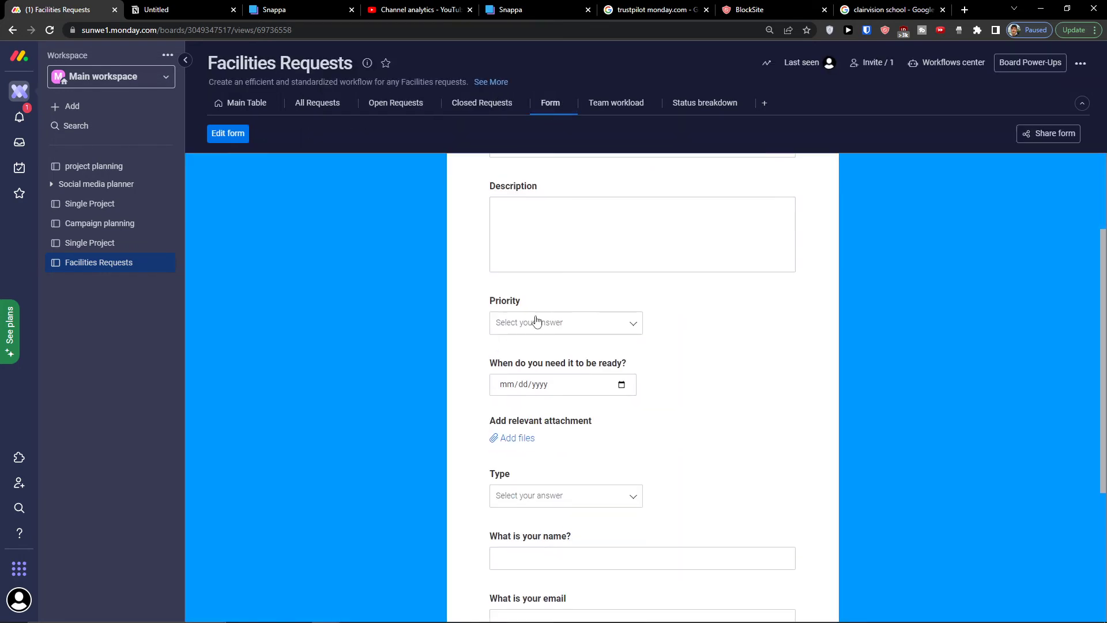
scroll(534, 322, "down", 4)
scroll(534, 321, "up", 6)
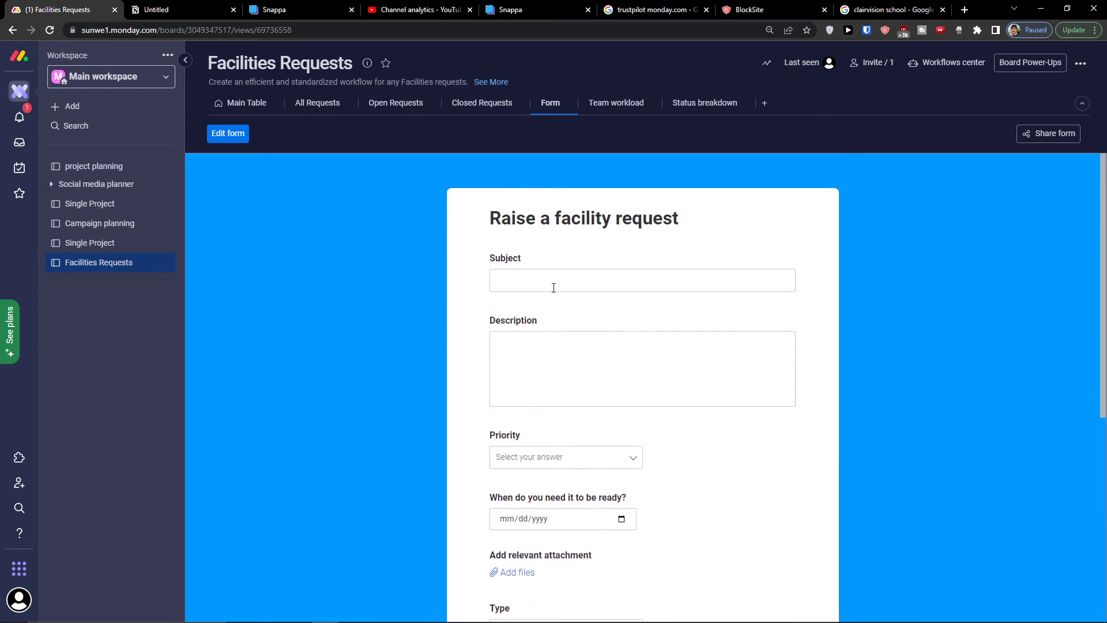
left_click(539, 279)
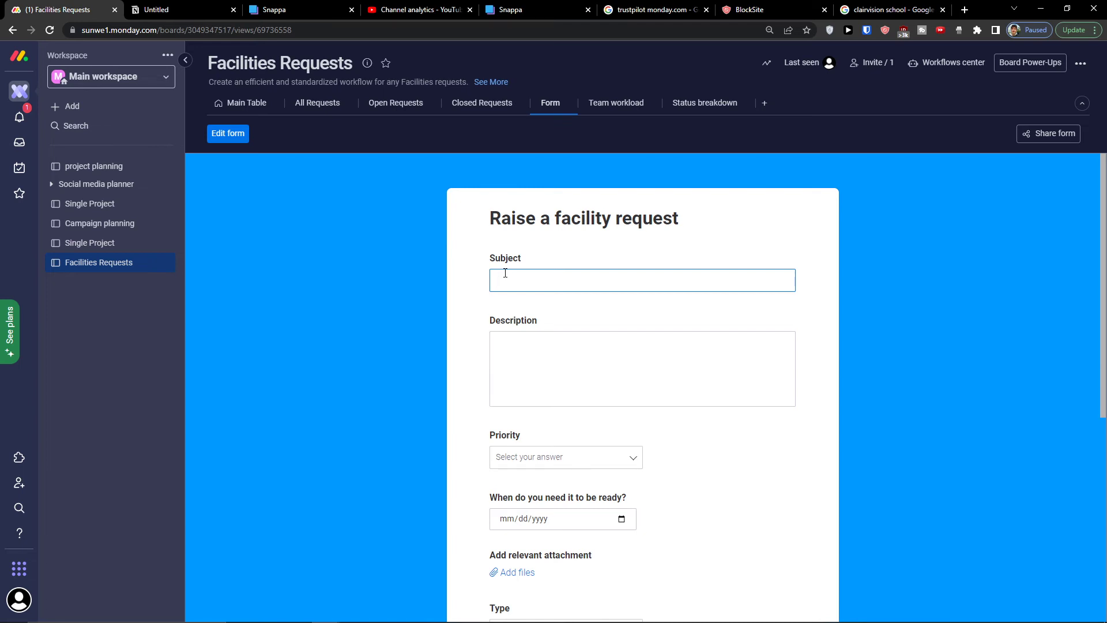
left_click(247, 102)
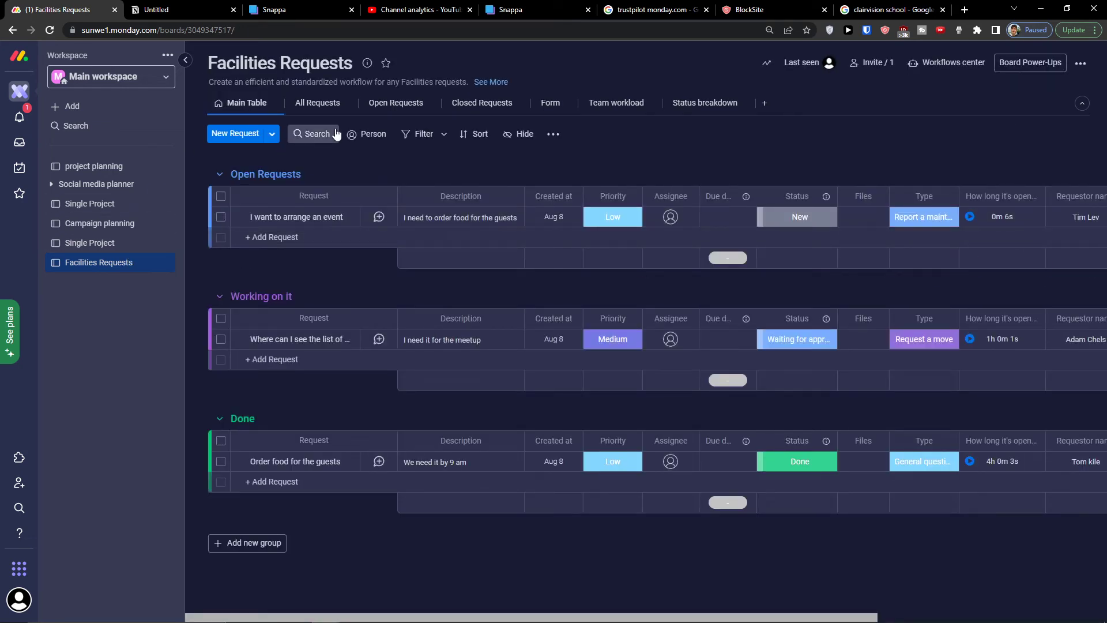
Compare the Team workload chart with the Status breakdown pie chart (33.3% each), then return.
left_click(616, 110)
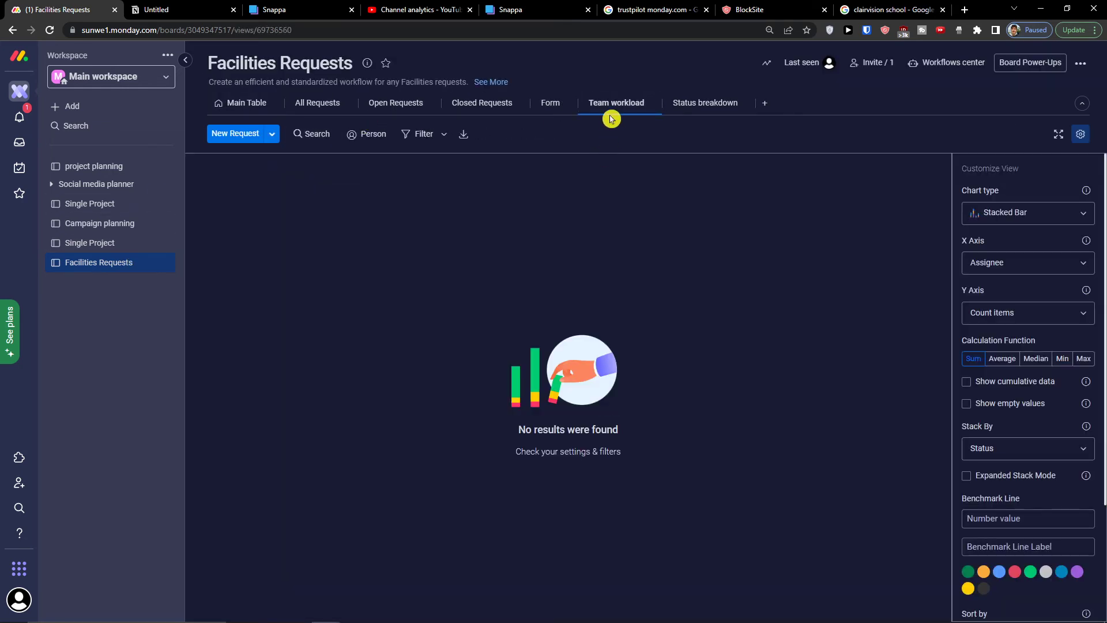
left_click(709, 104)
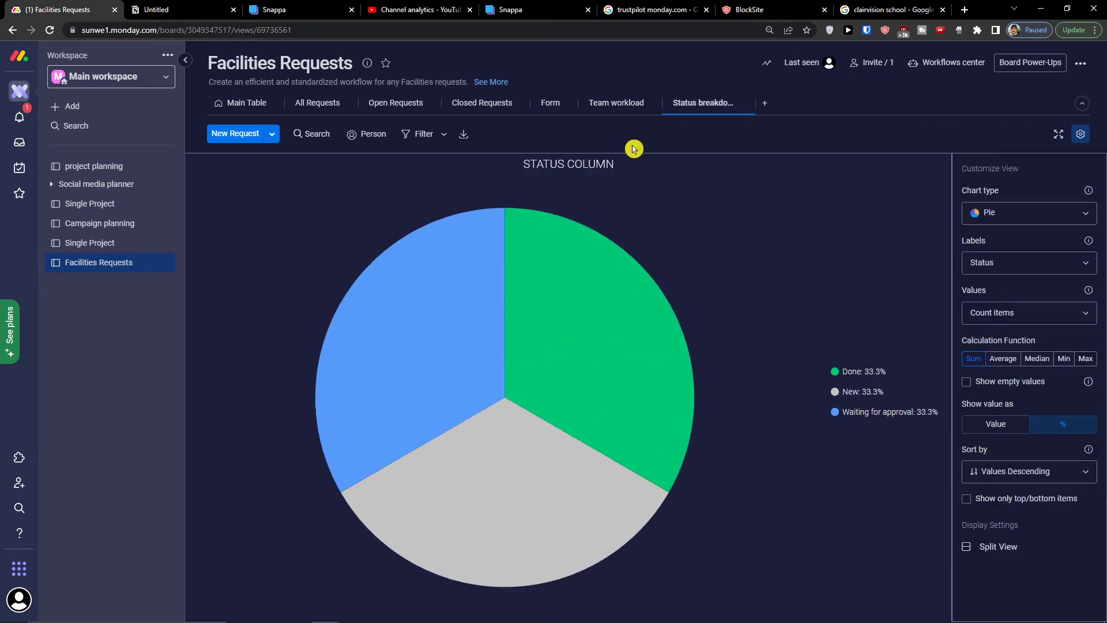
left_click(616, 110)
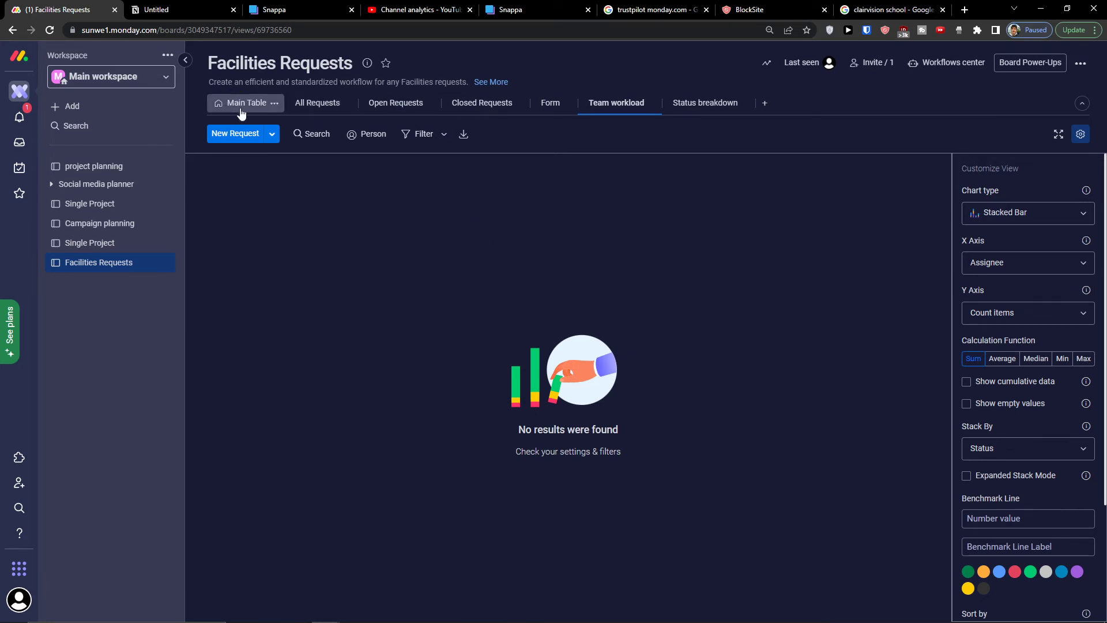
left_click(703, 104)
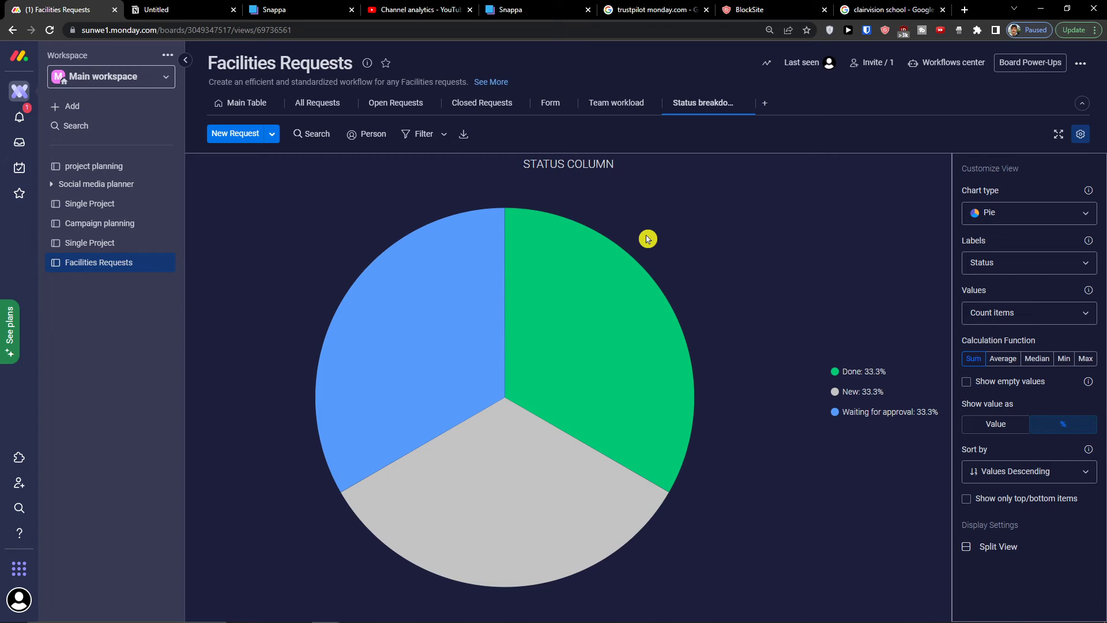
mouse_move(459, 447)
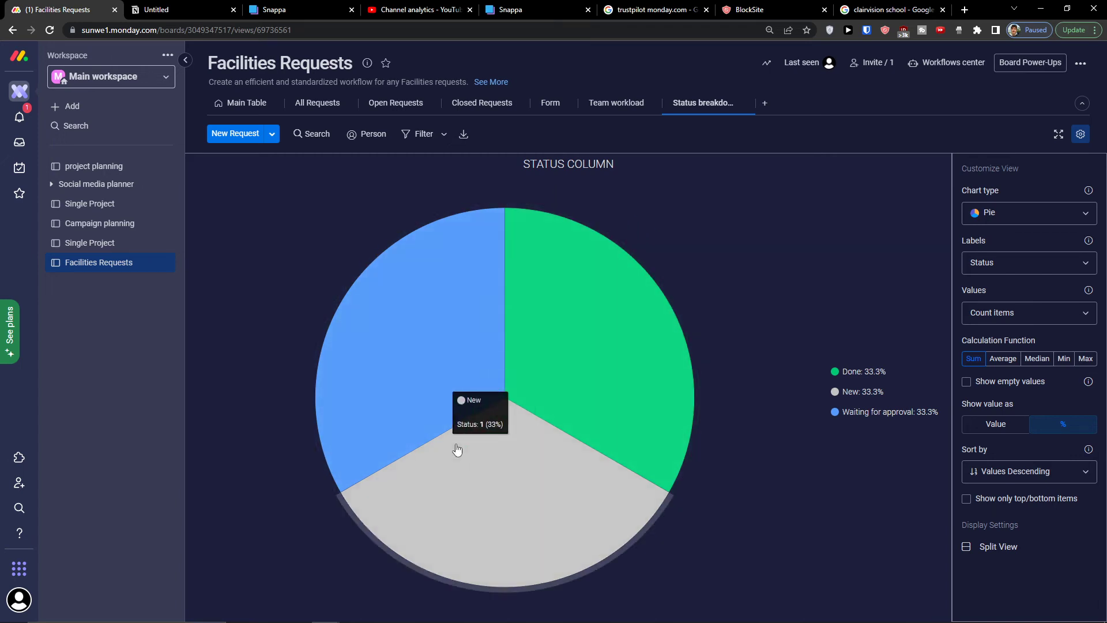
left_click(243, 106)
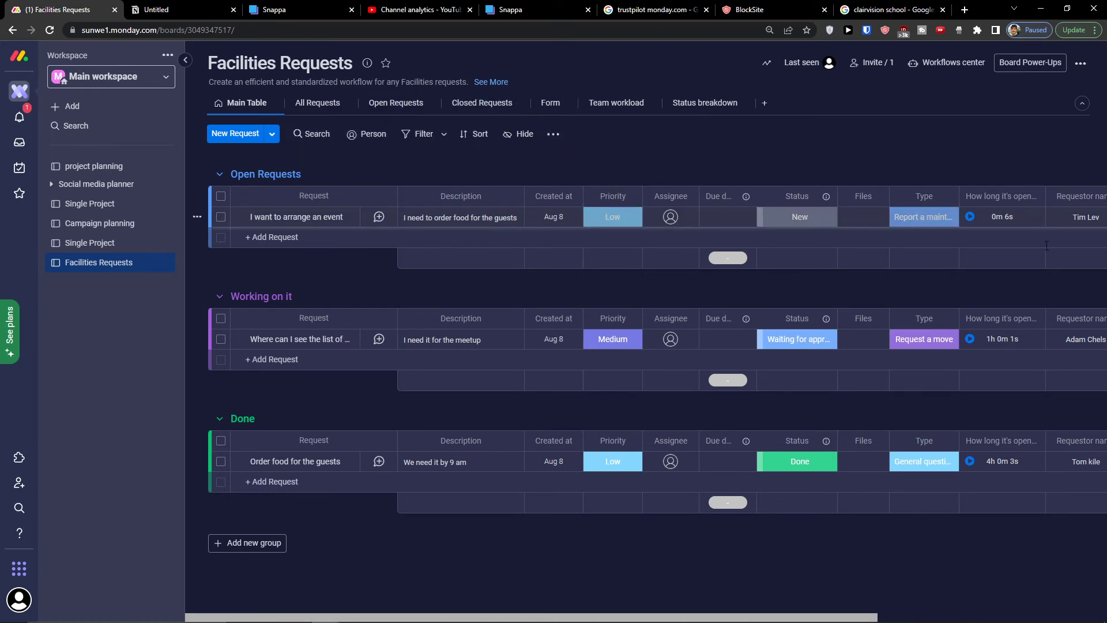
left_click_drag(705, 615, 927, 614)
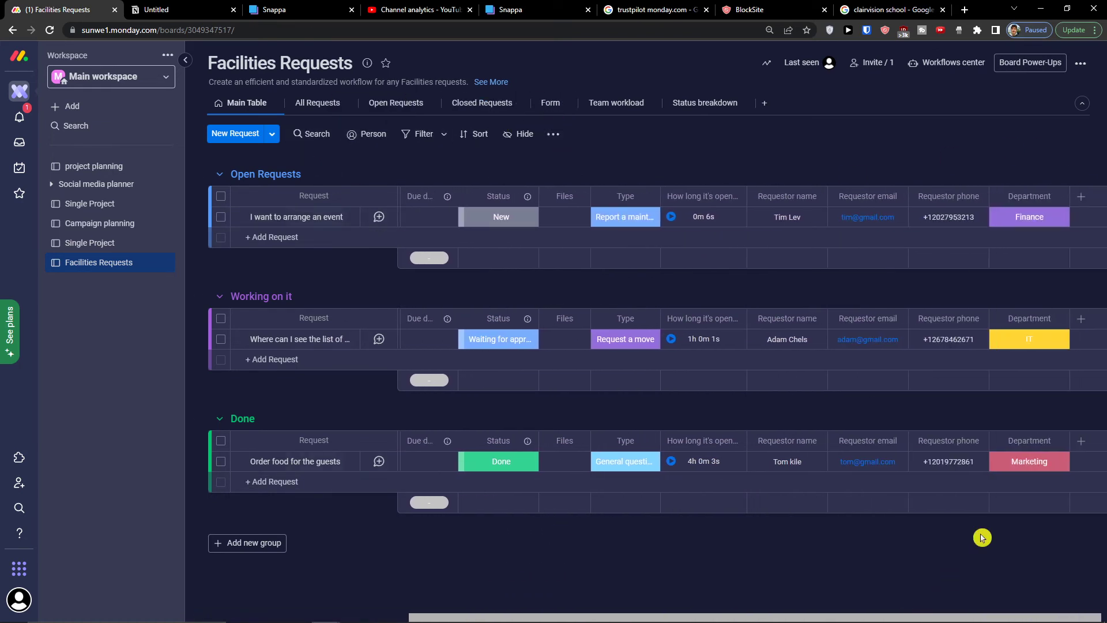
left_click(1081, 196)
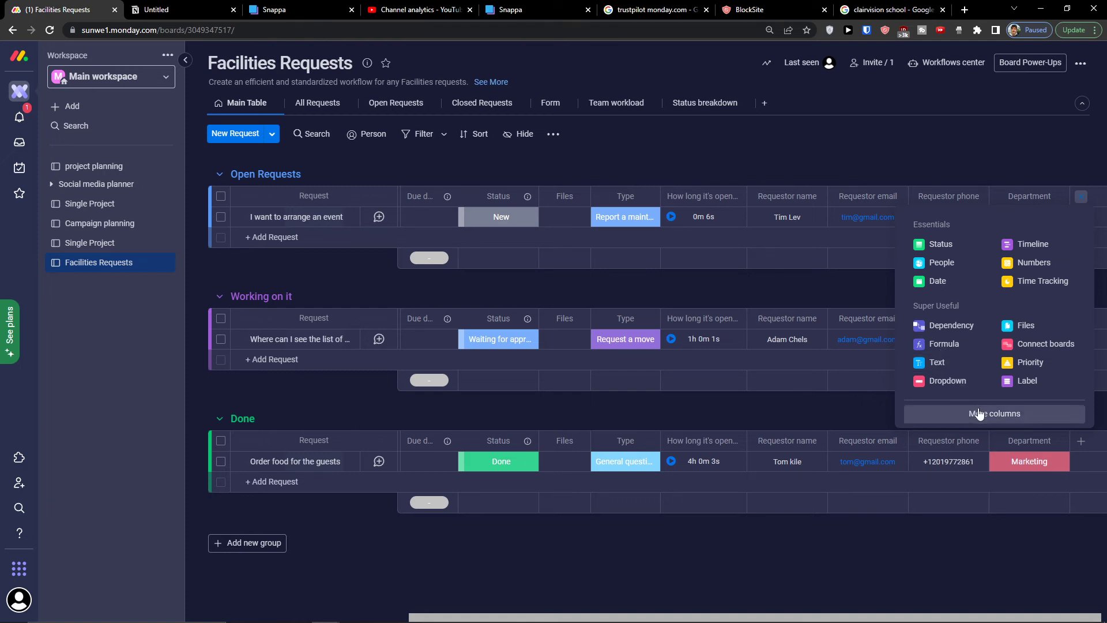
left_click(857, 304)
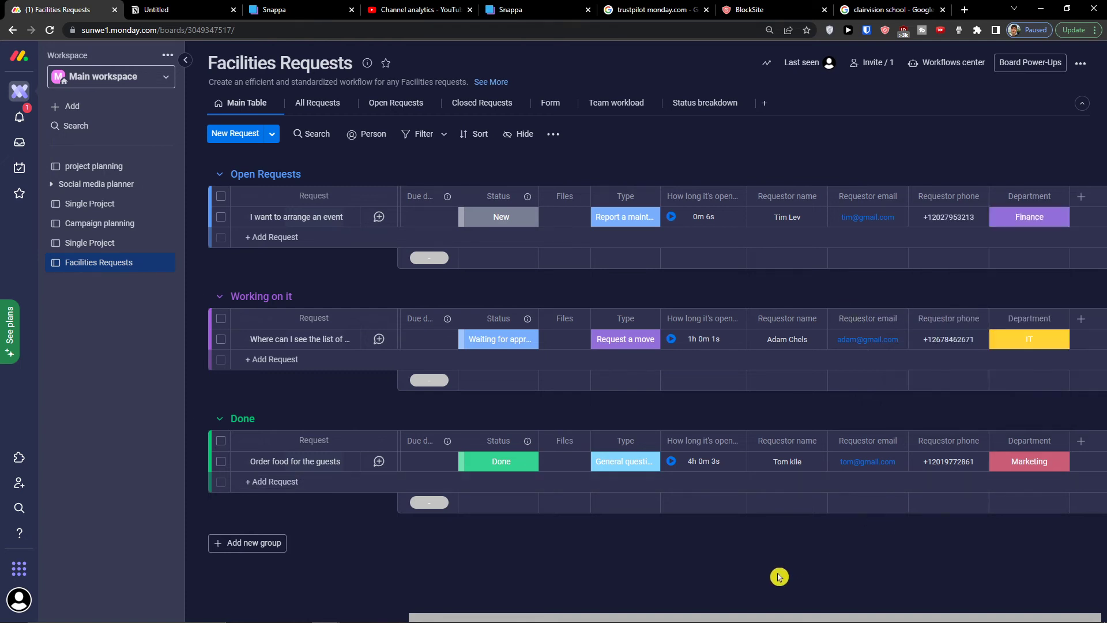
left_click_drag(746, 614, 333, 577)
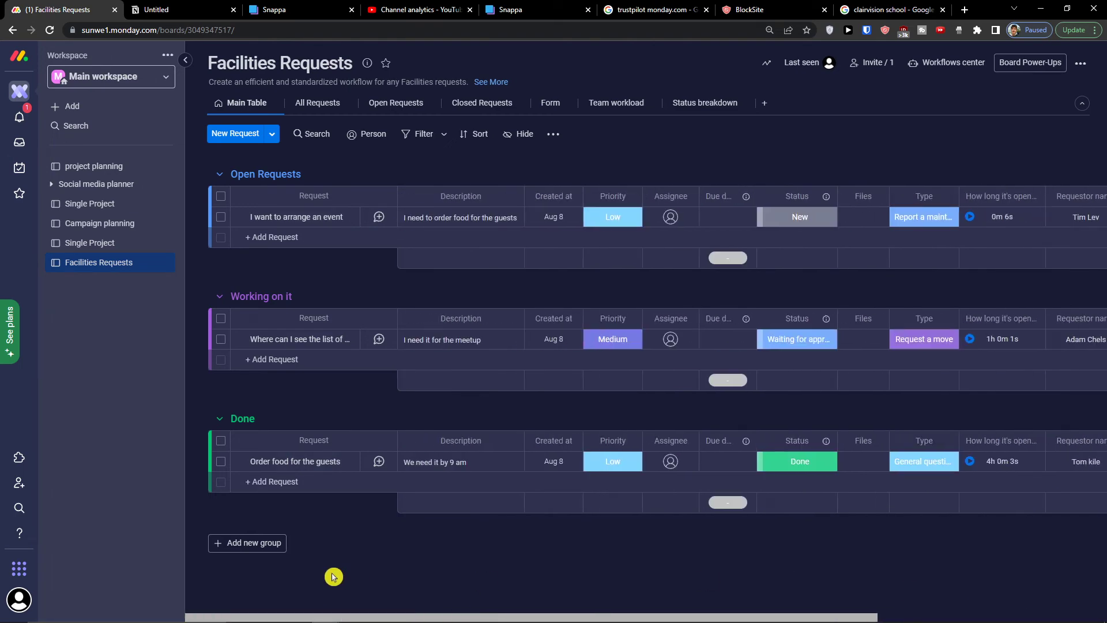
left_click(112, 106)
Create boards from the Privacy Program Management template in the Operations category.
left_click(225, 166)
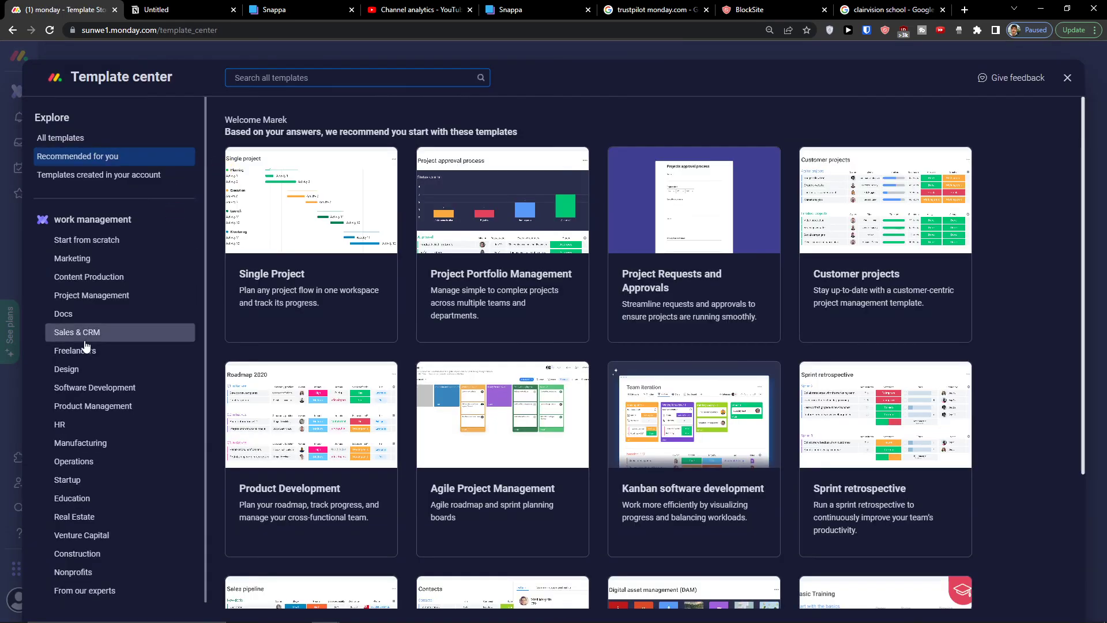
left_click(74, 461)
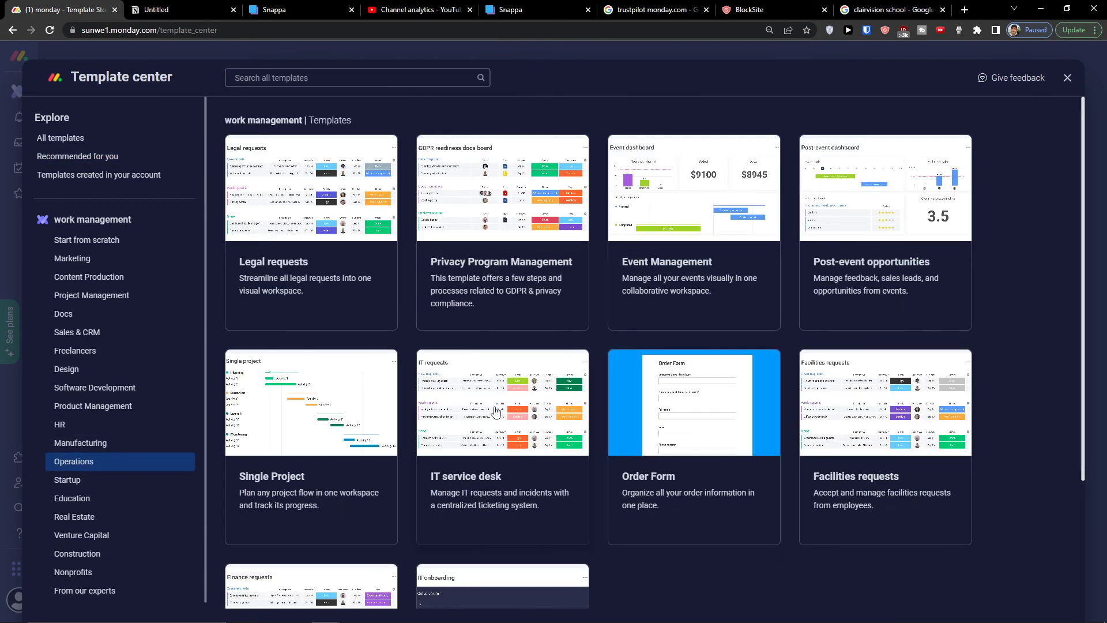
scroll(505, 412, "down", 2)
scroll(505, 412, "down", 1)
scroll(672, 420, "up", 3)
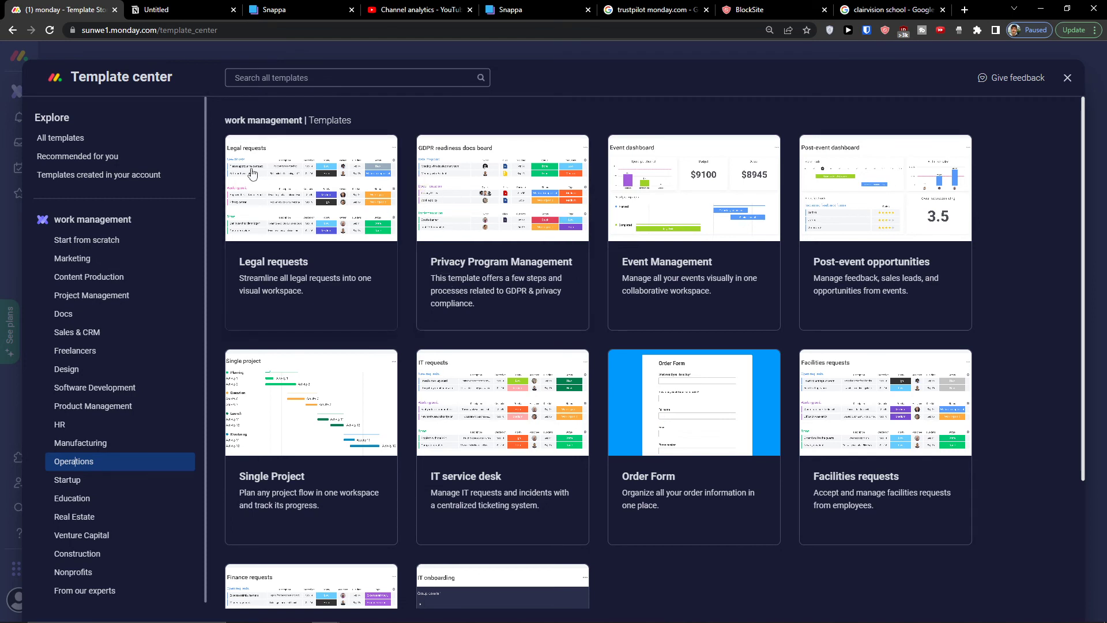
left_click(537, 217)
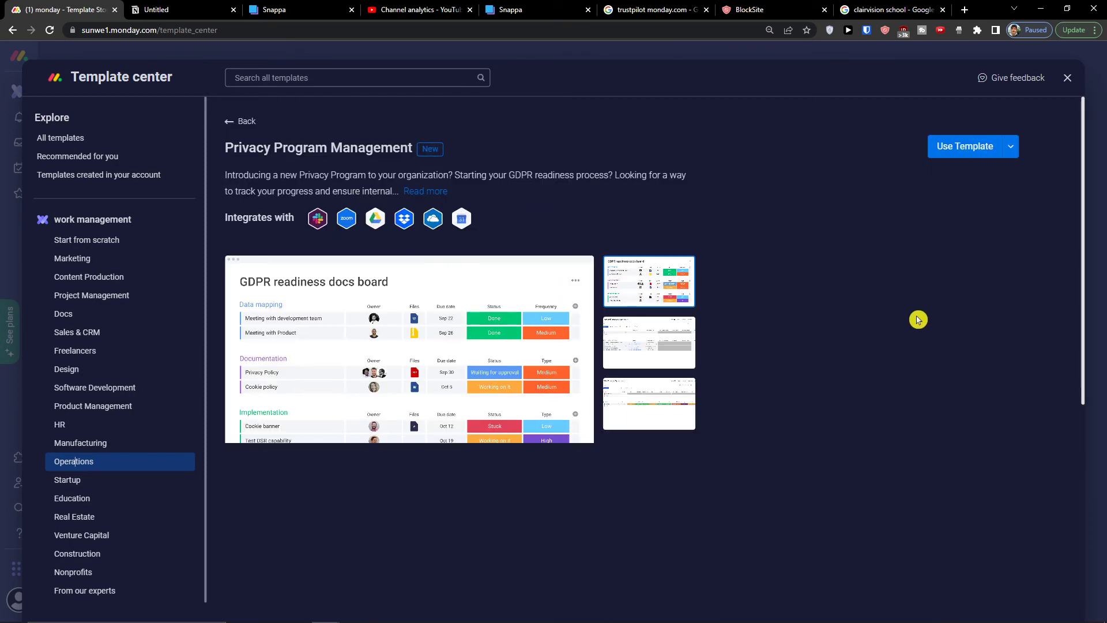
left_click(980, 151)
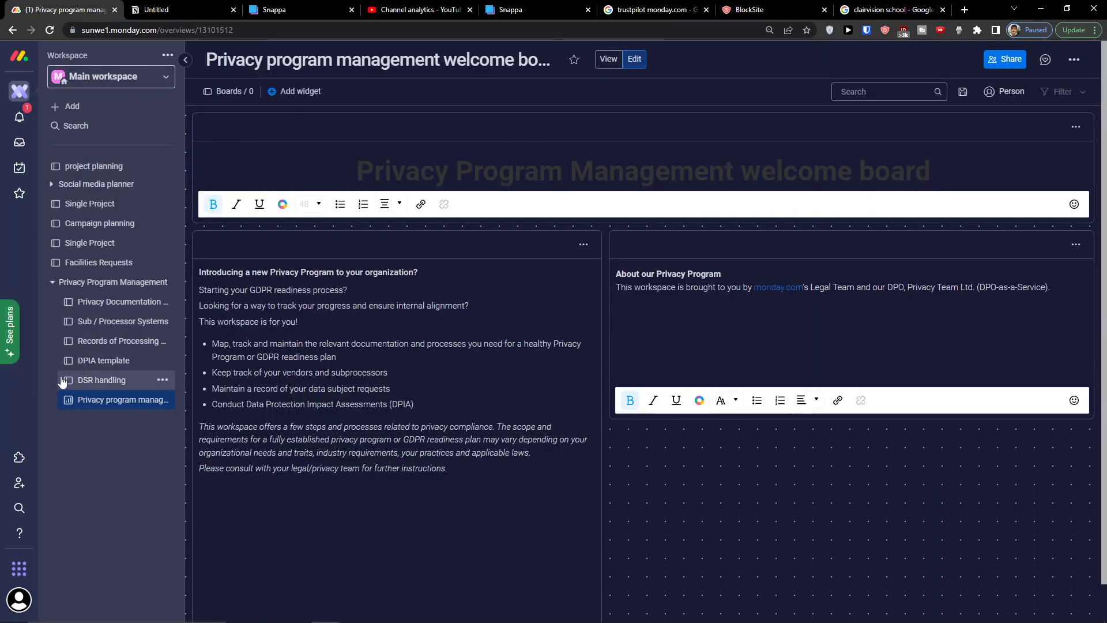
Scroll through the Privacy Documentation board.
left_click(108, 299)
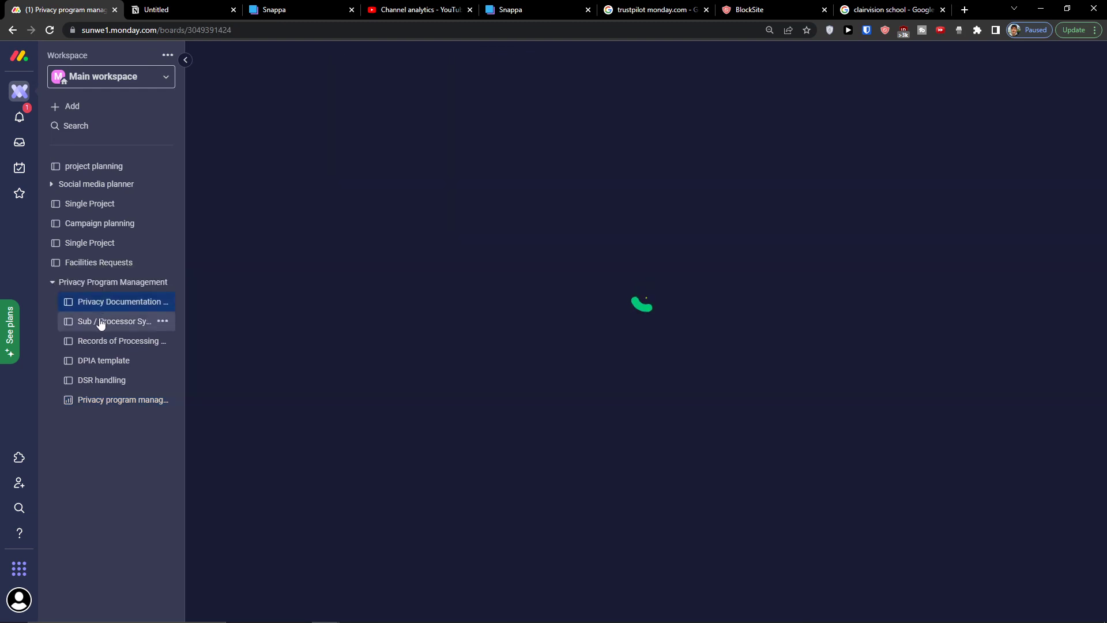
scroll(363, 292, "down", 5)
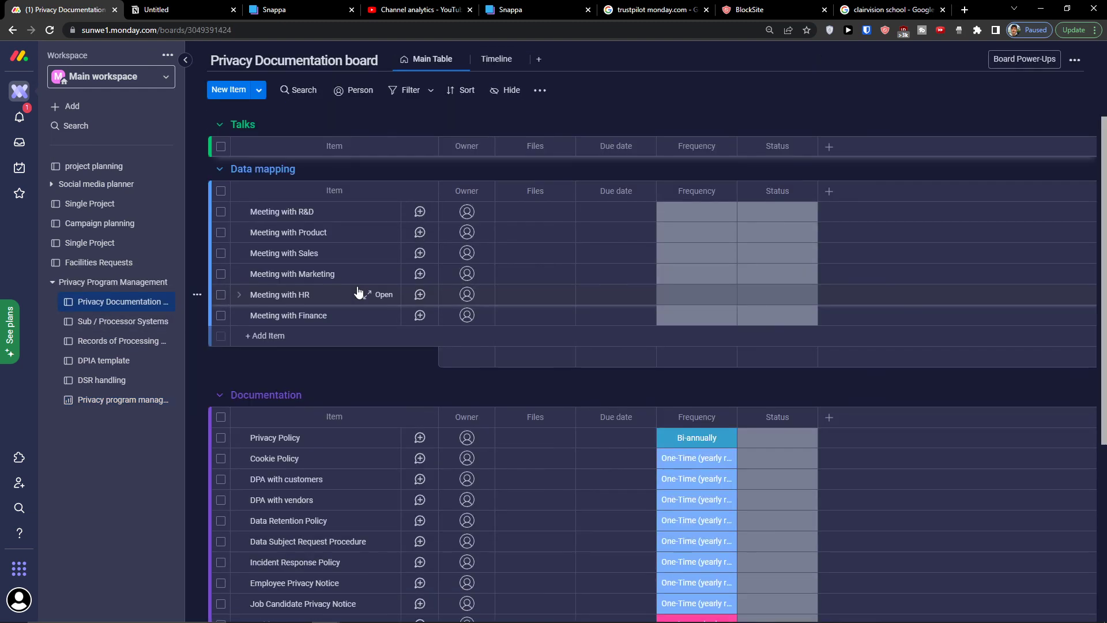
scroll(369, 301, "down", 3)
scroll(371, 299, "up", 8)
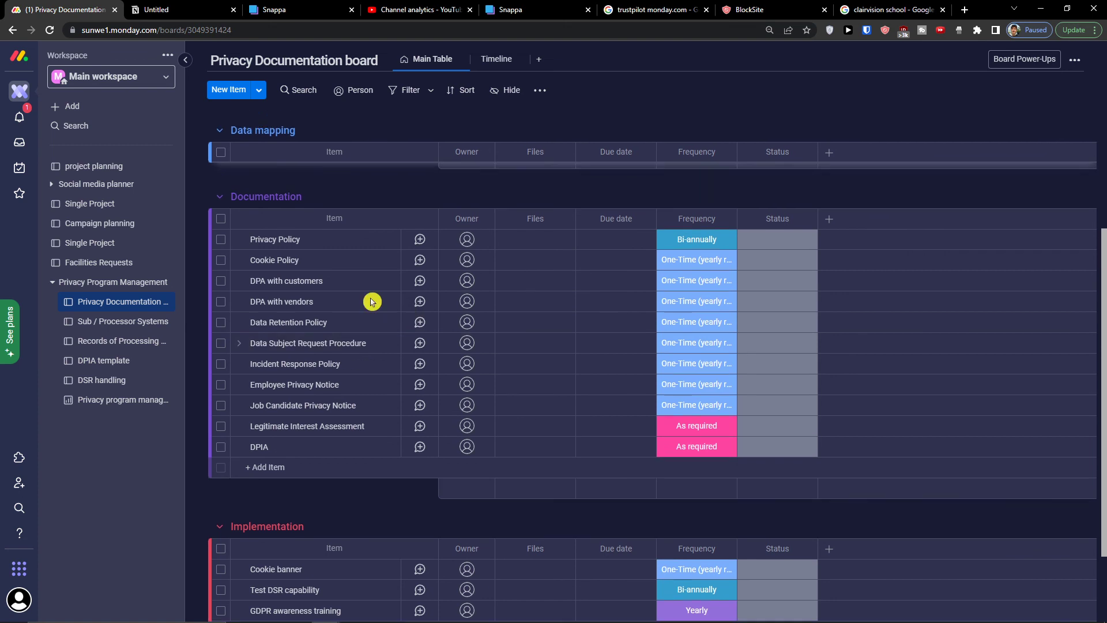
Browse the Sub / Processor Systems board's monday.com vendor row and department groups.
left_click(119, 324)
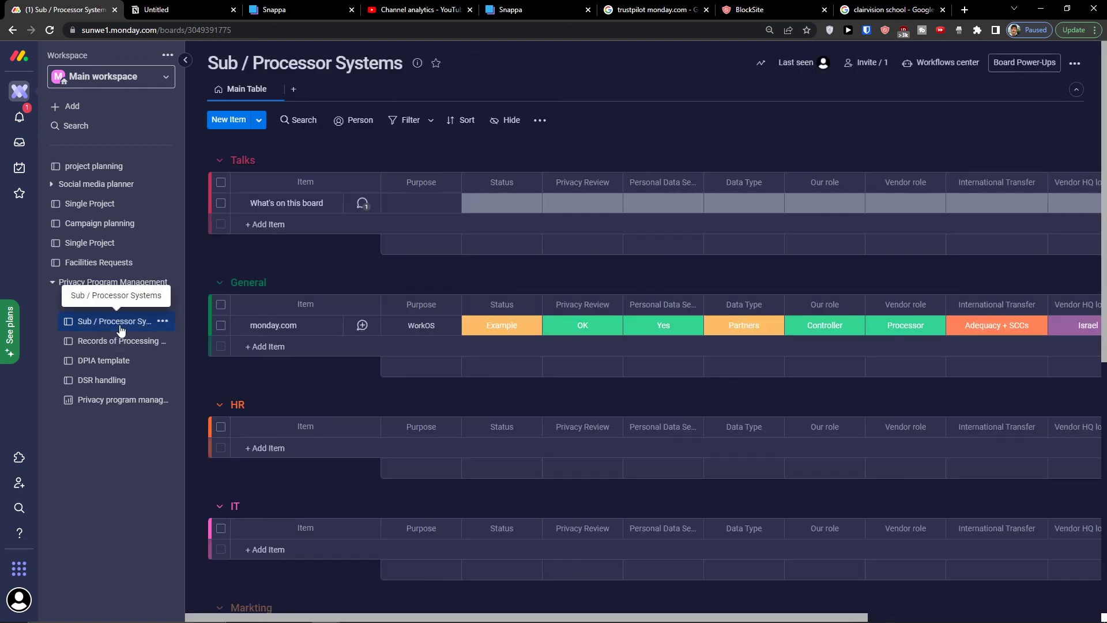
left_click(290, 257)
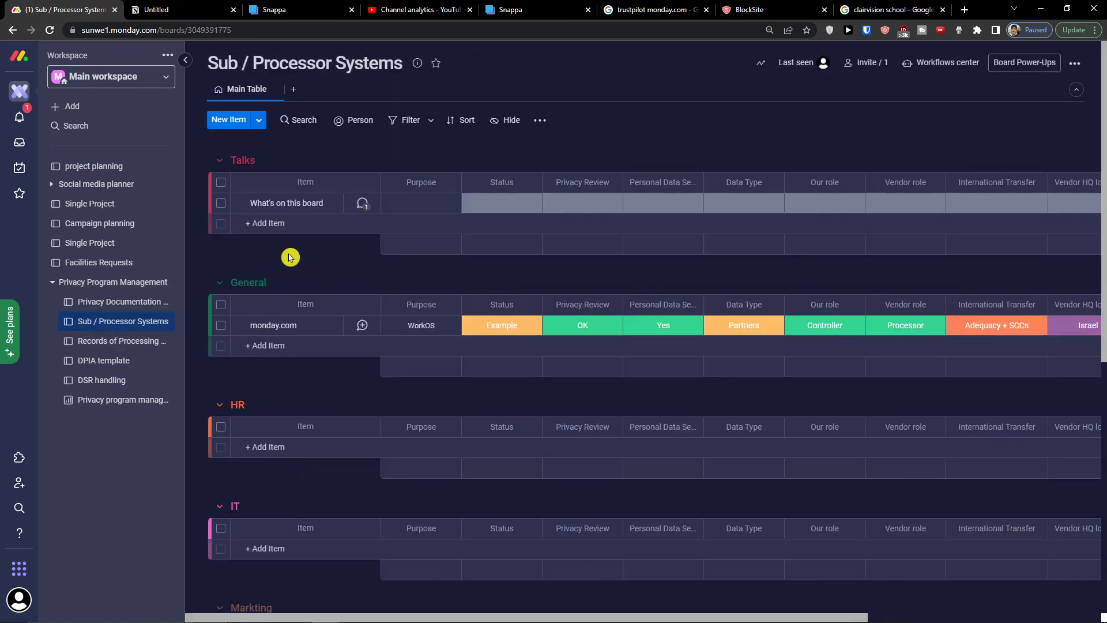
scroll(288, 288, "down", 7)
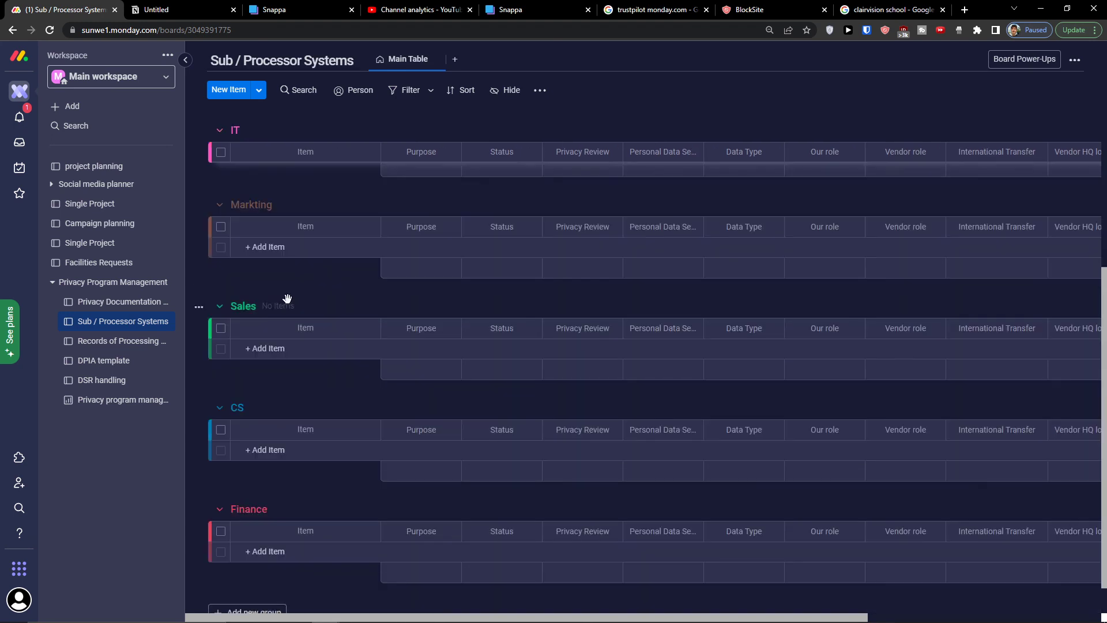
scroll(302, 341, "up", 7)
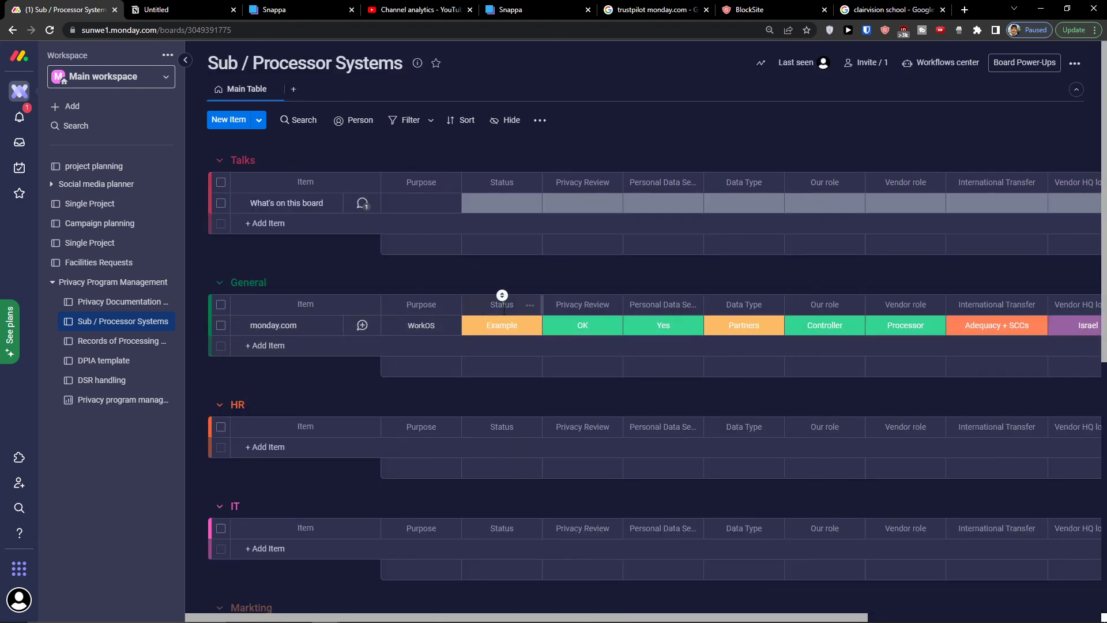
left_click(573, 361)
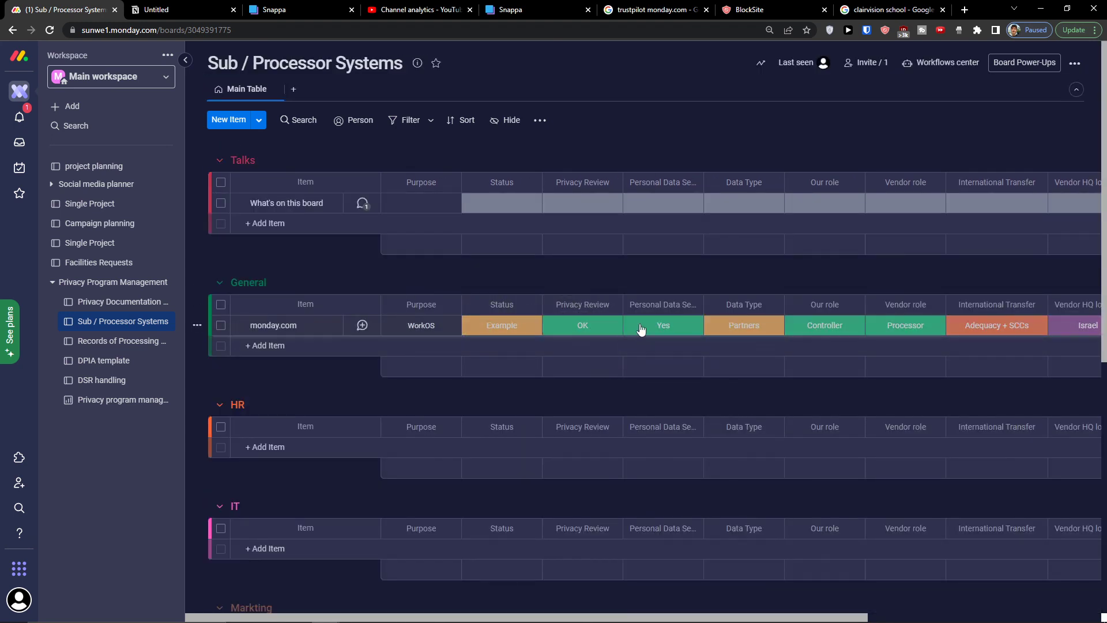
left_click(185, 353)
left_click(425, 388)
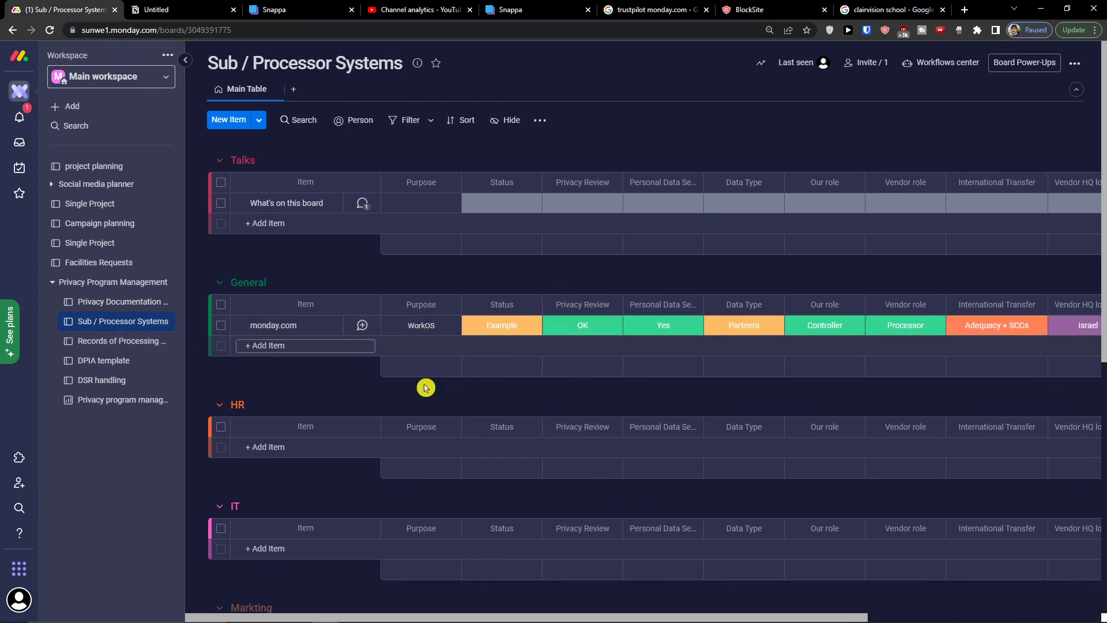
left_click_drag(354, 619, 316, 608)
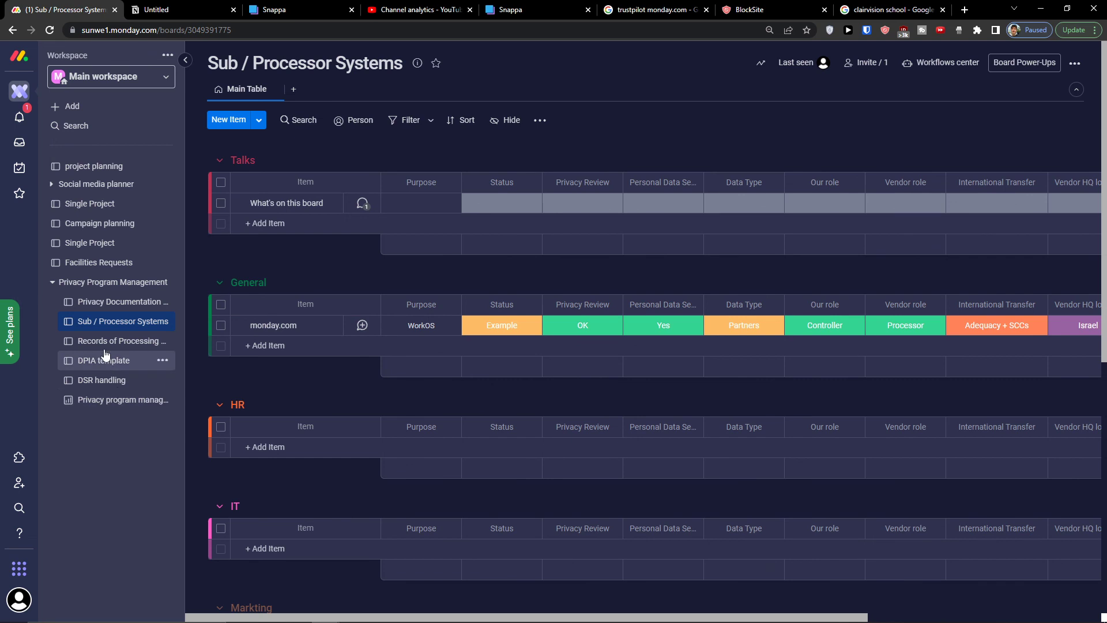